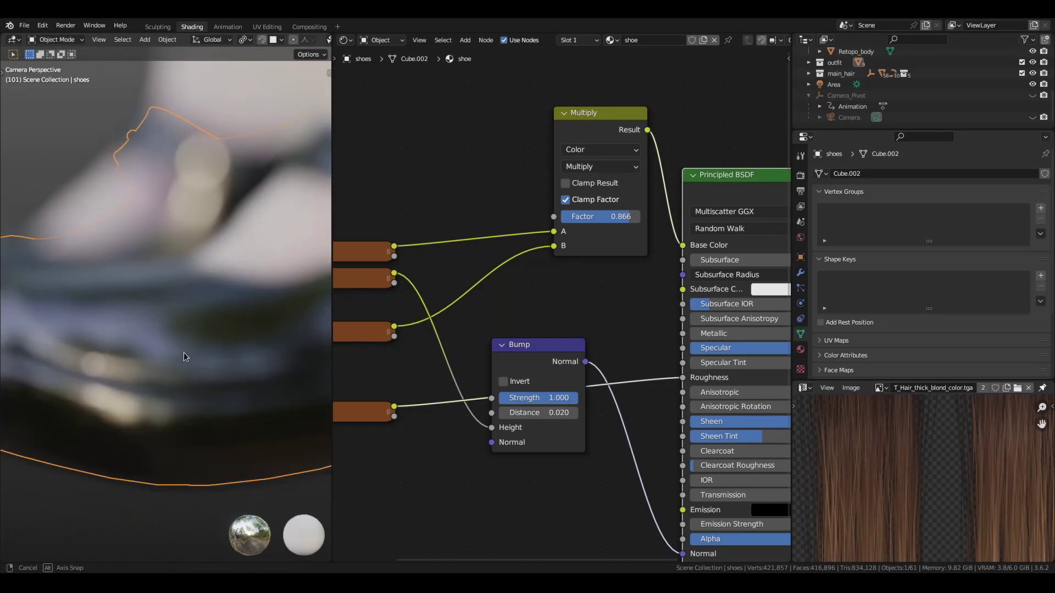
Inspect the finished character's shoes, face and tie, then size the Grab brush for the head
{"action": "middle_click_drag", "start_coordinate": [182, 356], "coordinate": [185, 352]}
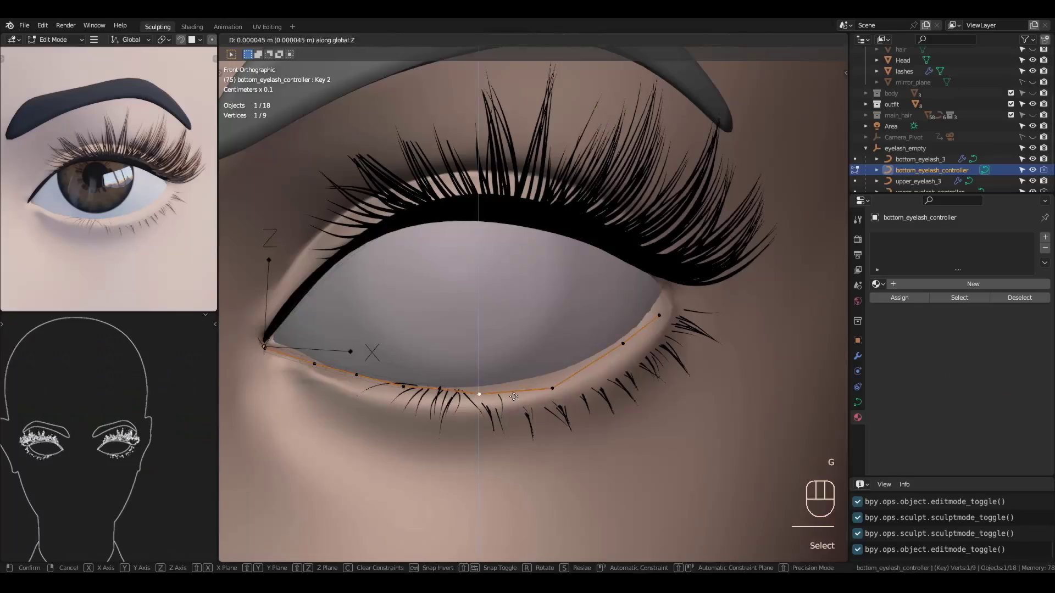
{"action": "left_click", "coordinate": [514, 396]}
{"action": "left_click_drag", "start_coordinate": [513, 396], "coordinate": [475, 363], "text": "alt"}
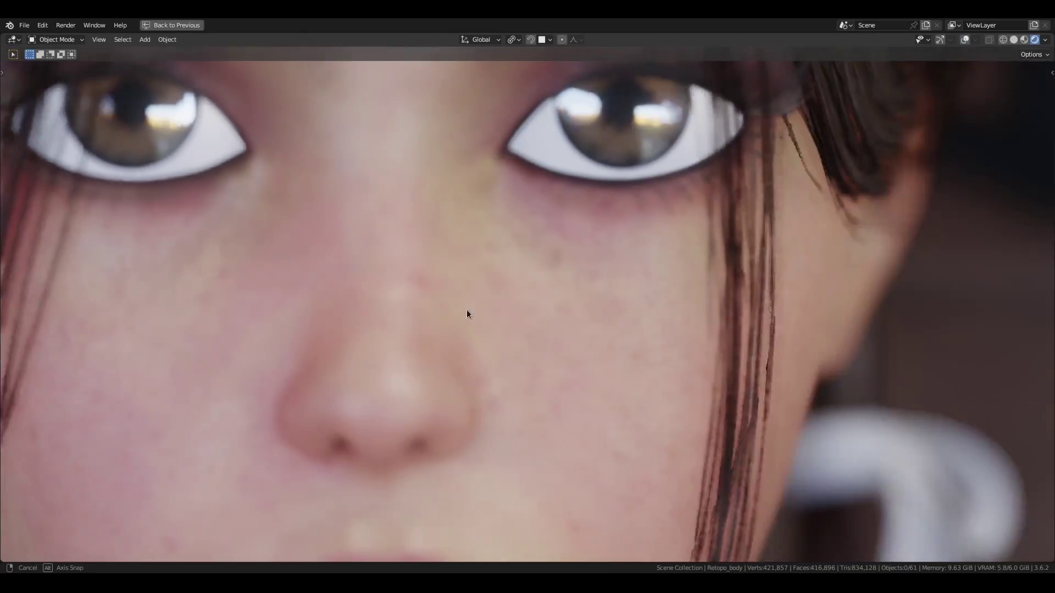
{"action": "middle_click_drag", "start_coordinate": [466, 309], "coordinate": [426, 312]}
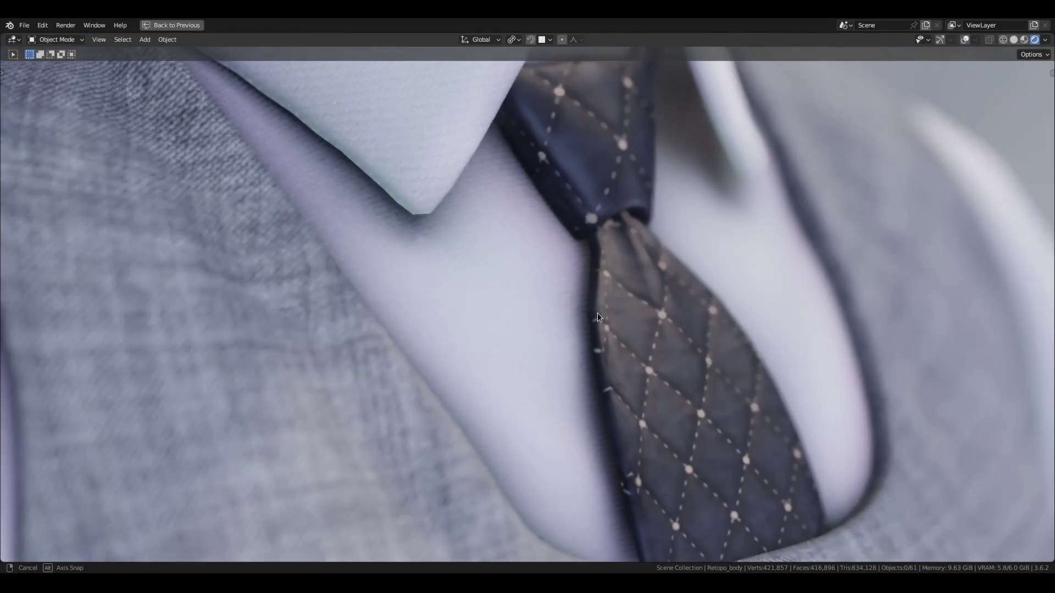
{"action": "middle_click_drag", "start_coordinate": [597, 312], "coordinate": [518, 295]}
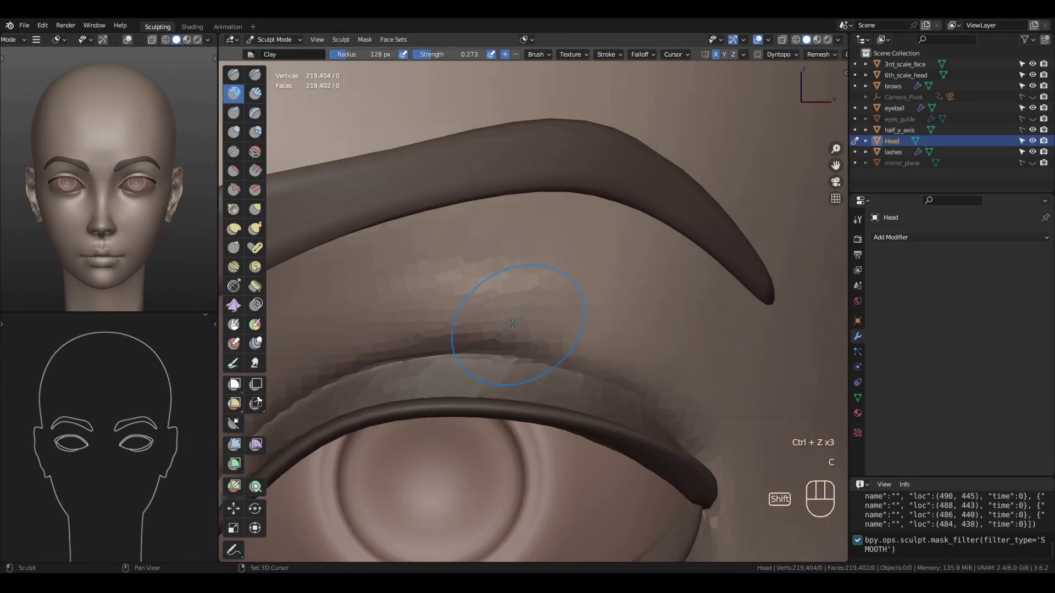
{"action": "key", "text": "f"}
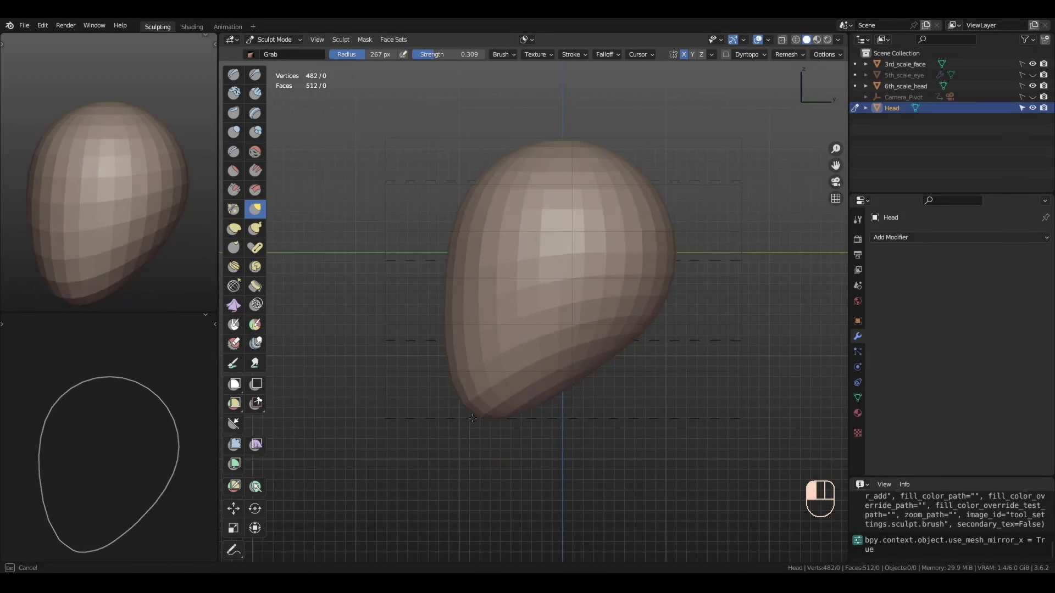
Mask-expand the head with Shift+A and stretch the lower part down into a neck
{"action": "mouse_move", "coordinate": [593, 308]}
{"action": "middle_mouse_down", "text": "alt"}
{"action": "mouse_move", "coordinate": [632, 317]}
{"action": "mouse_move", "coordinate": [628, 327]}
{"action": "middle_mouse_up", "text": "alt"}
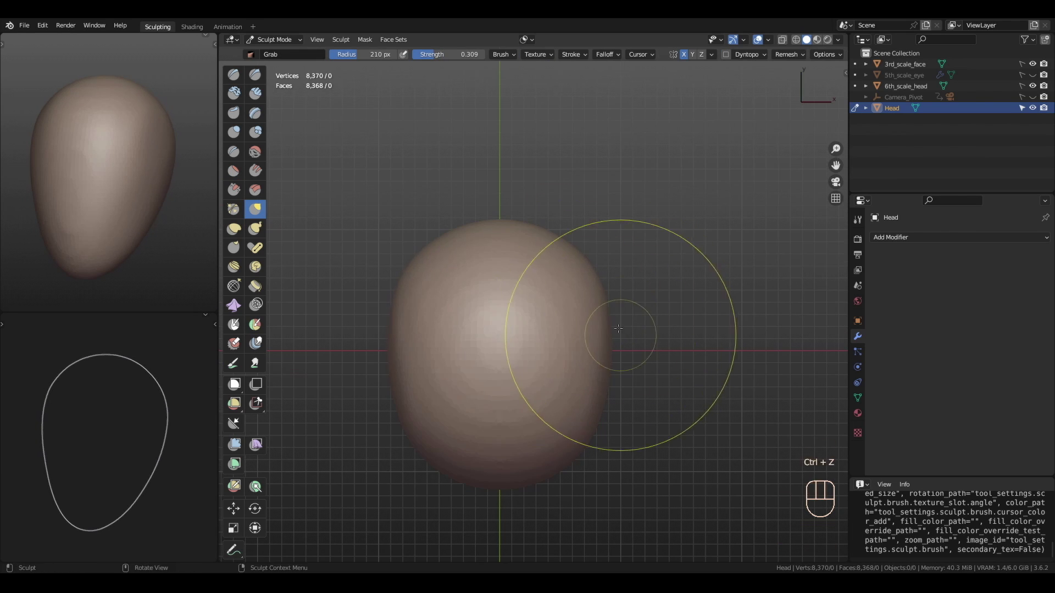
{"action": "key", "text": "shift+a"}
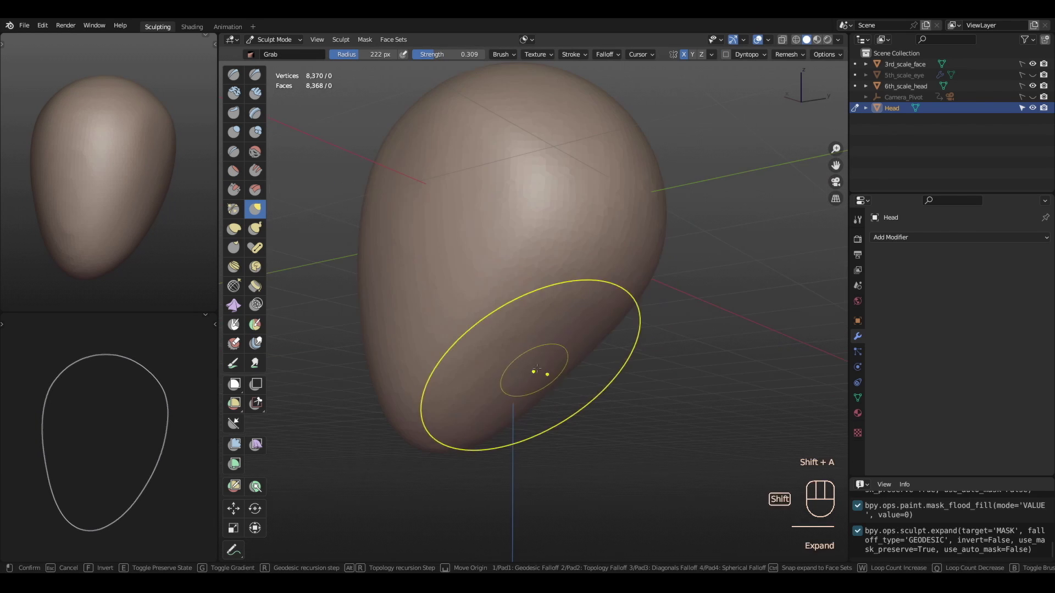
{"action": "middle_click_drag", "start_coordinate": [608, 344], "coordinate": [570, 401], "text": "alt"}
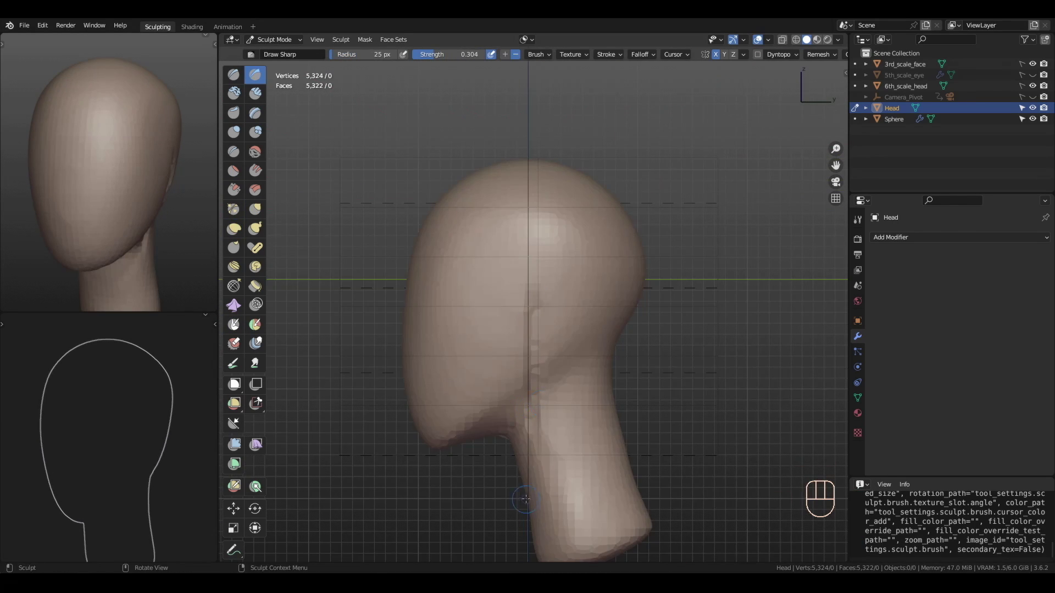
{"action": "key", "text": "f"}
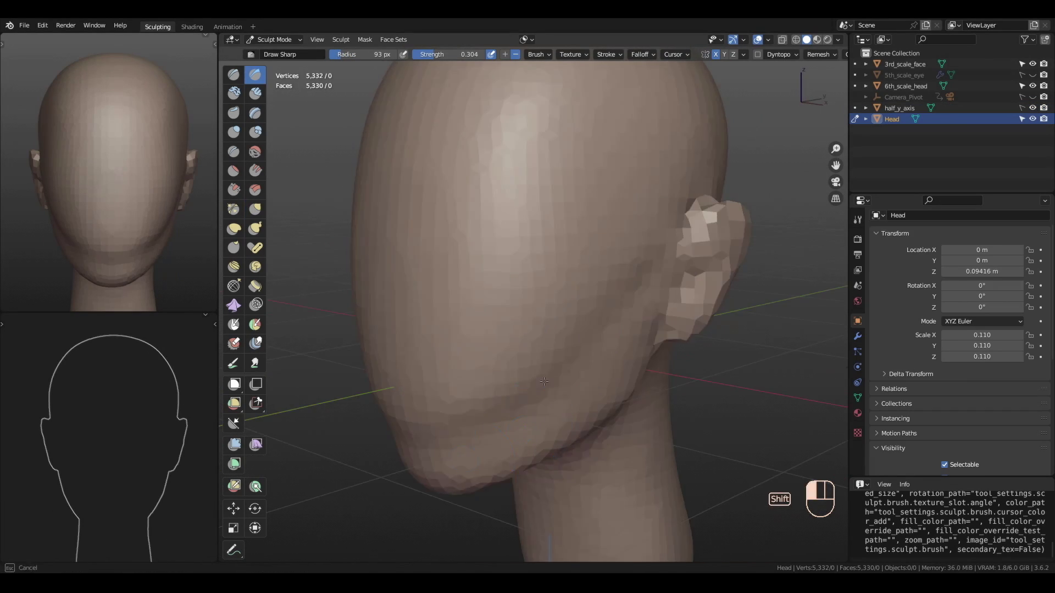
Sculpt the ears, nose and closed lips with flattening brushes, then save the file
{"action": "key", "text": "shift+t"}
{"action": "middle_click_drag", "start_coordinate": [544, 381], "coordinate": [604, 316]}
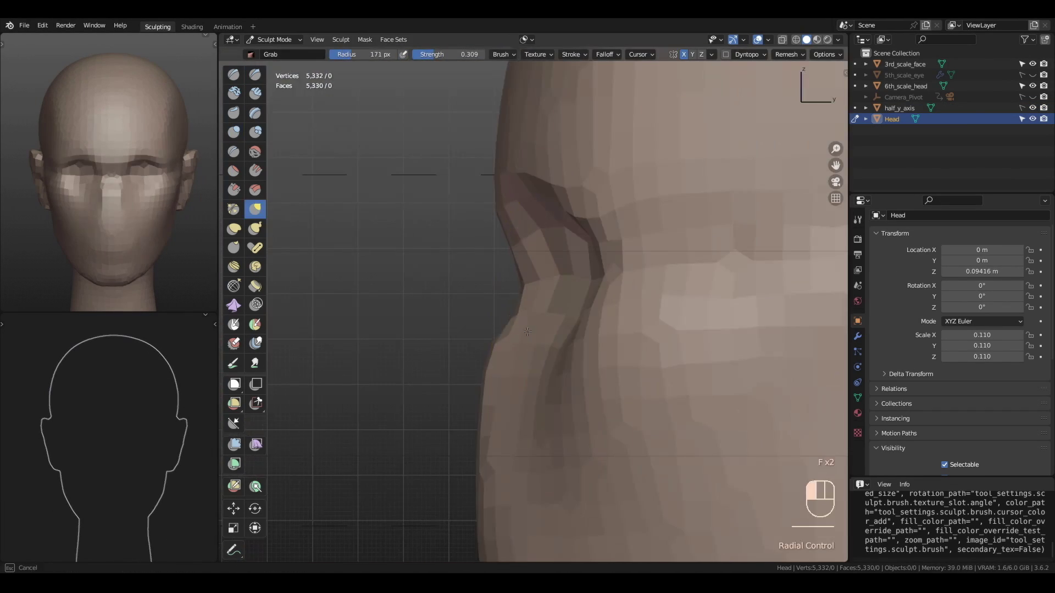
{"action": "middle_click_drag", "start_coordinate": [605, 352], "coordinate": [548, 334]}
{"action": "key", "text": "ctrl+z"}
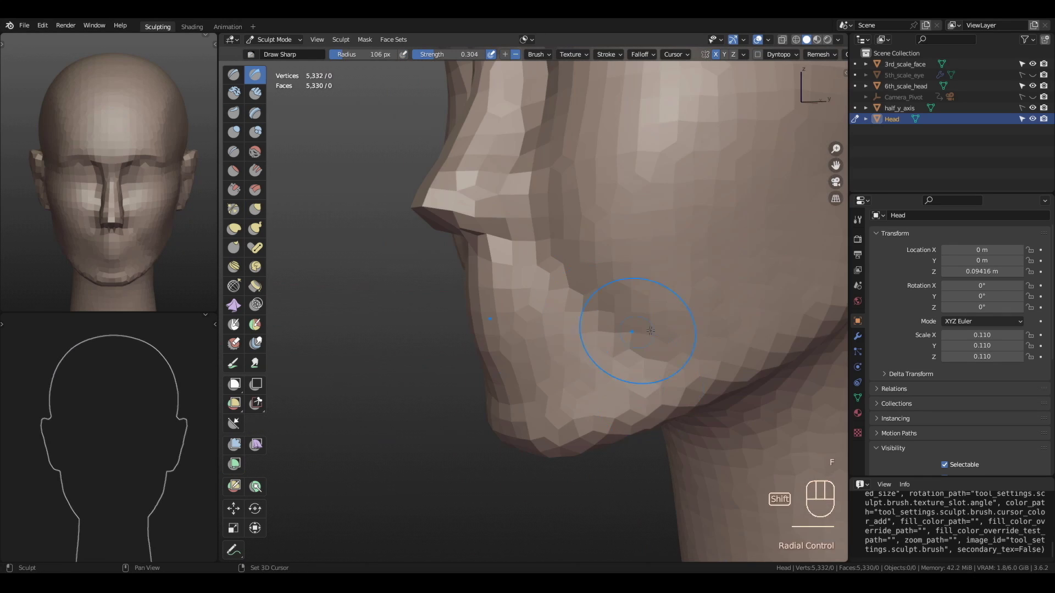
{"action": "middle_click_drag", "start_coordinate": [616, 338], "coordinate": [582, 349], "text": "ctrl"}
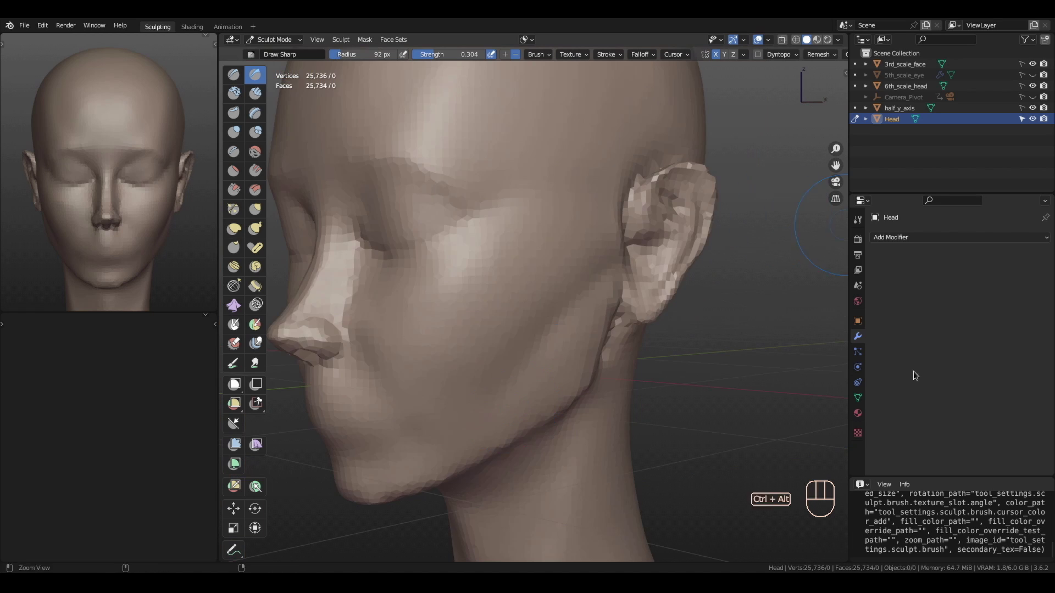
{"action": "middle_click_drag", "start_coordinate": [593, 308], "coordinate": [621, 290], "text": "shift"}
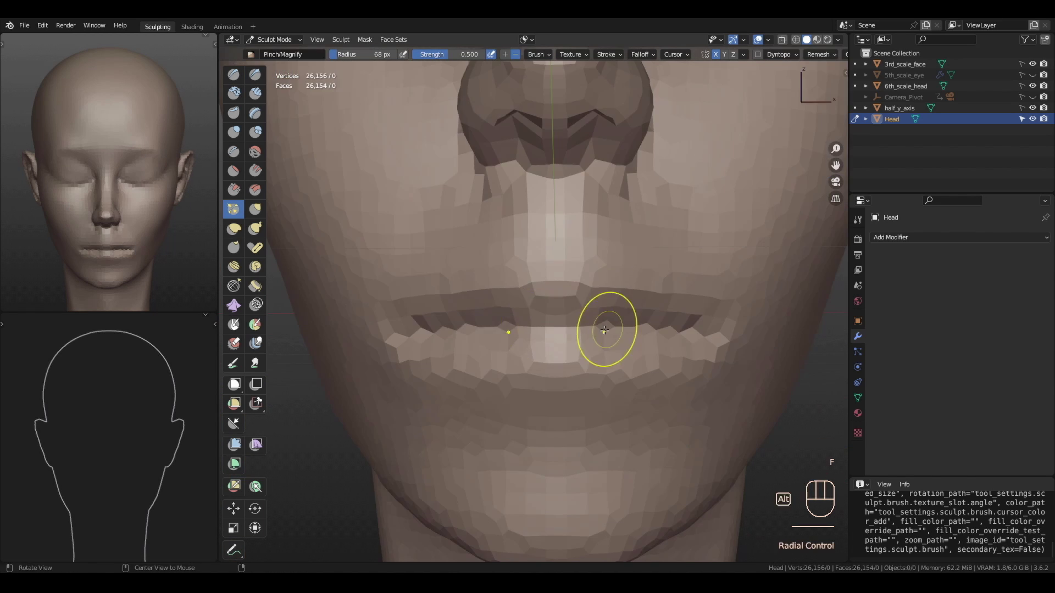
{"action": "middle_click_drag", "start_coordinate": [607, 330], "coordinate": [607, 333], "text": "alt"}
{"action": "key", "text": "ctrl+s"}
{"action": "key", "text": "KP_1"}
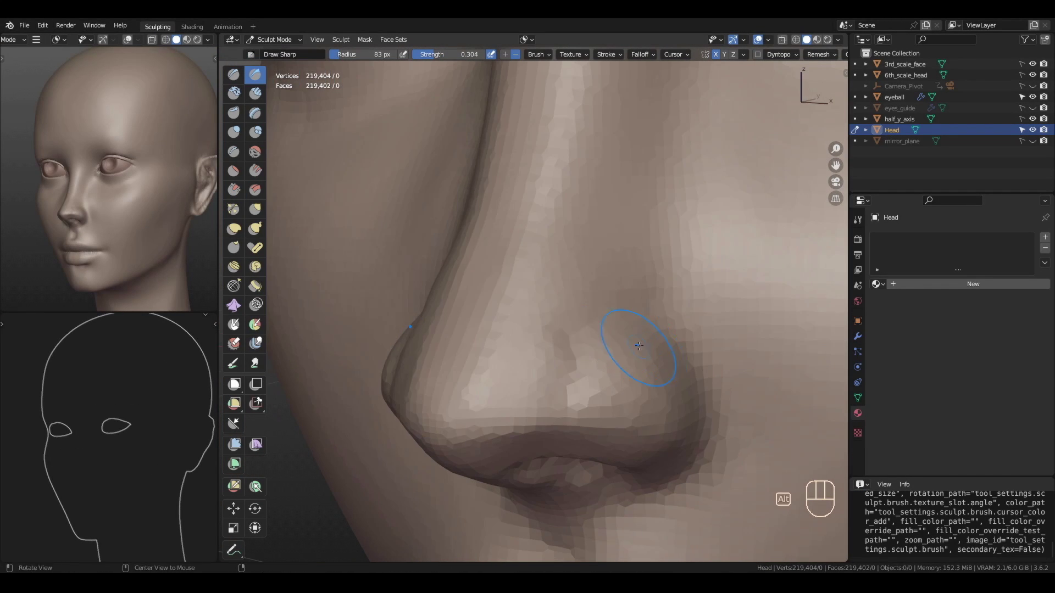
Shape the nose and lips with Scrape and Inflate, and model eyeballs, brows and lashes
{"action": "left_click_drag", "start_coordinate": [639, 345], "coordinate": [588, 345], "text": "alt"}
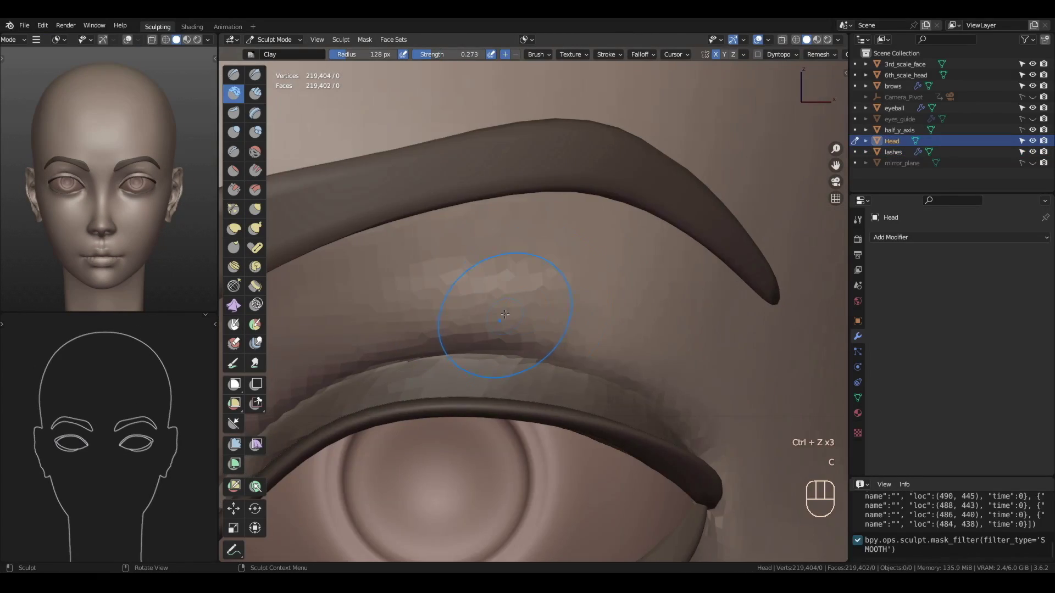
{"action": "mouse_move", "coordinate": [506, 301]}
{"action": "middle_mouse_down"}
{"action": "mouse_move", "coordinate": [542, 301]}
{"action": "mouse_move", "coordinate": [466, 260]}
{"action": "middle_mouse_up"}
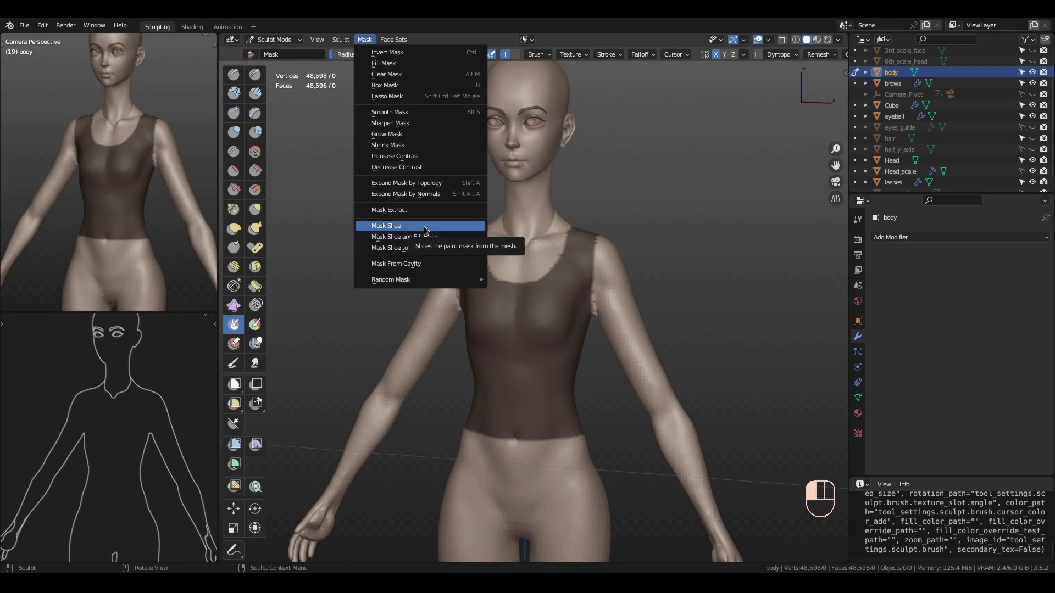
Extract the torso mask as a top mesh and rip it along a vertex path down the front
{"action": "left_click", "coordinate": [423, 211]}
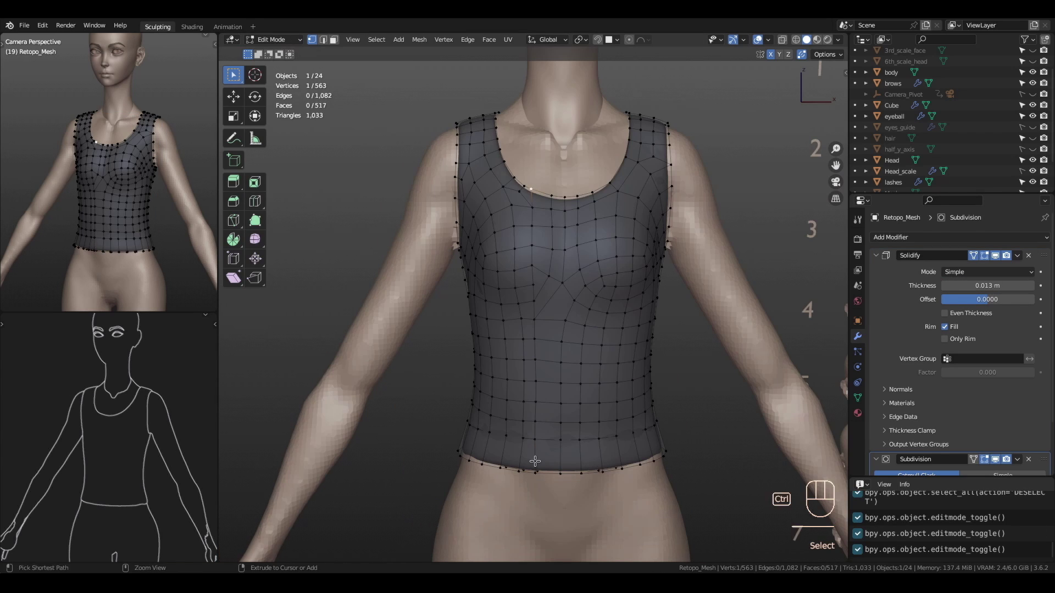
{"action": "left_click", "coordinate": [535, 461], "text": "ctrl"}
{"action": "right_click", "coordinate": [585, 325]}
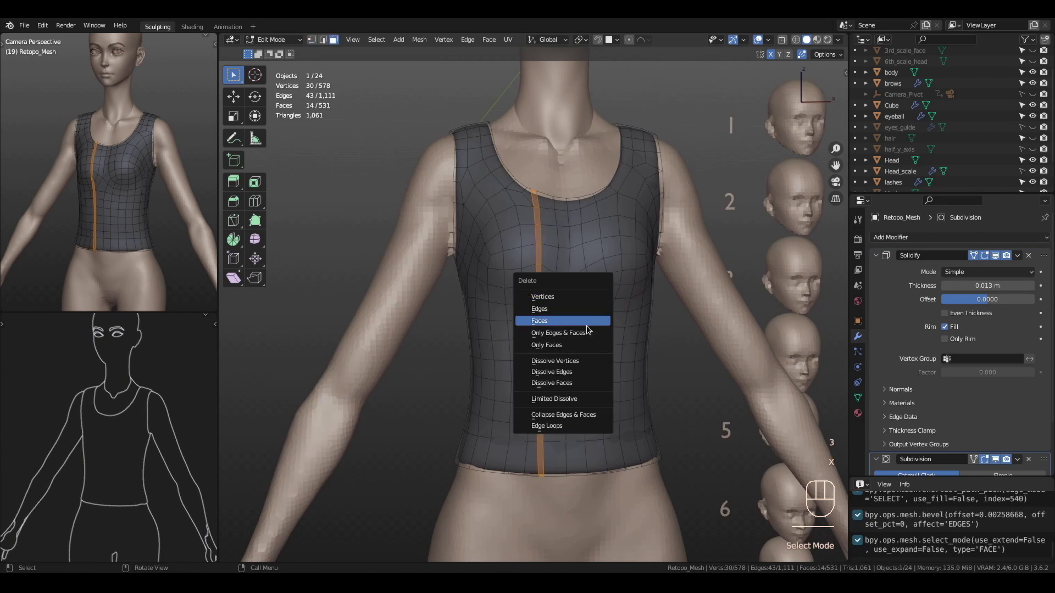
{"action": "left_click", "coordinate": [550, 374]}
{"action": "middle_click_drag", "start_coordinate": [549, 374], "coordinate": [559, 252]}
{"action": "key", "text": "alt+a"}
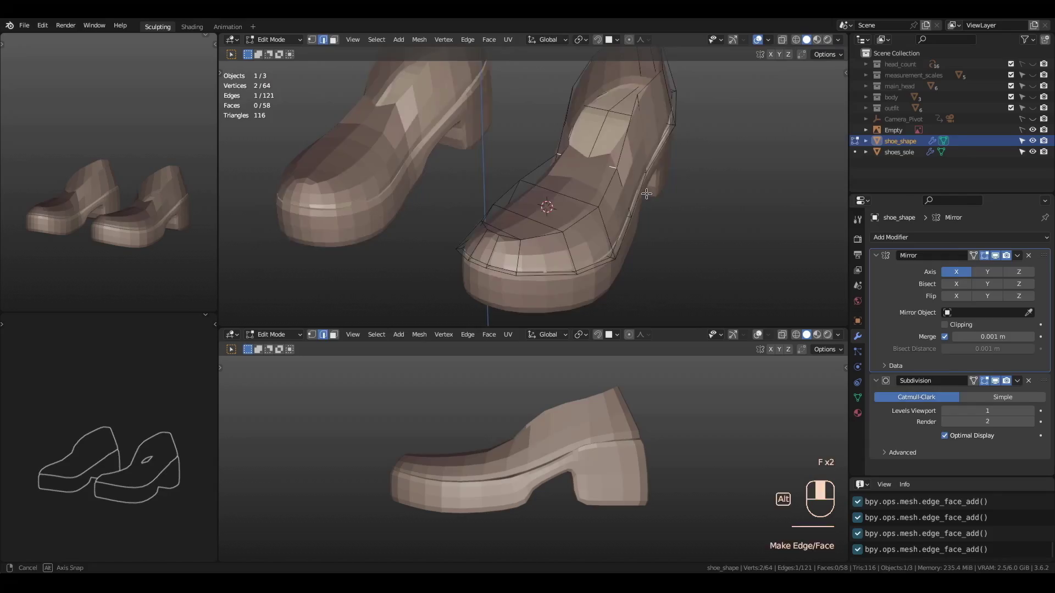
Adjust the Solidify offset and reposition the shoe vertices in see-through view
{"action": "left_click", "coordinate": [999, 323]}
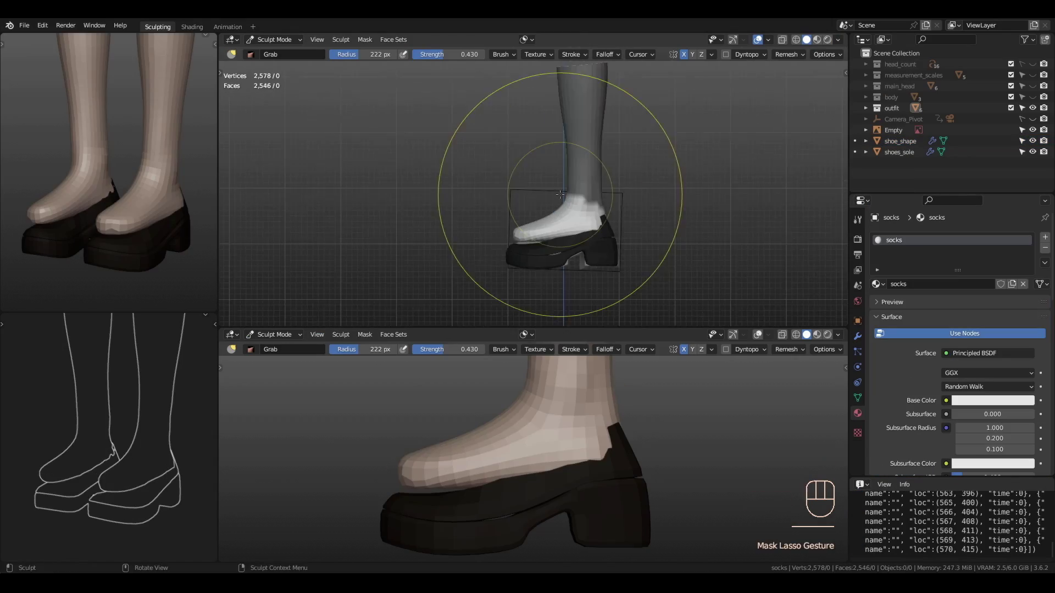
{"action": "key", "text": "alt+z"}
{"action": "key", "text": "alt+z"}
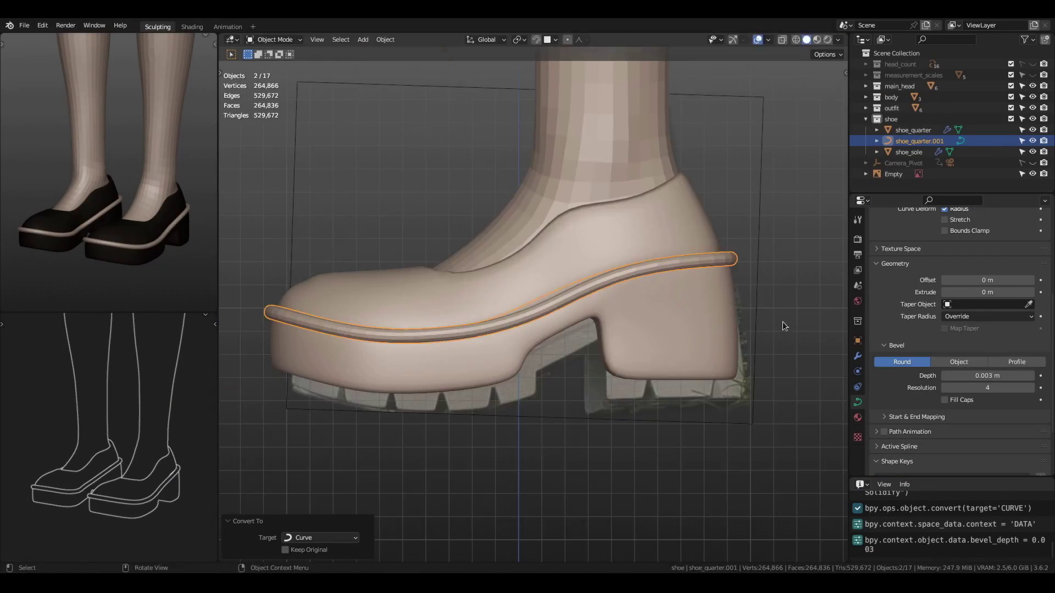
{"action": "key", "text": "g"}
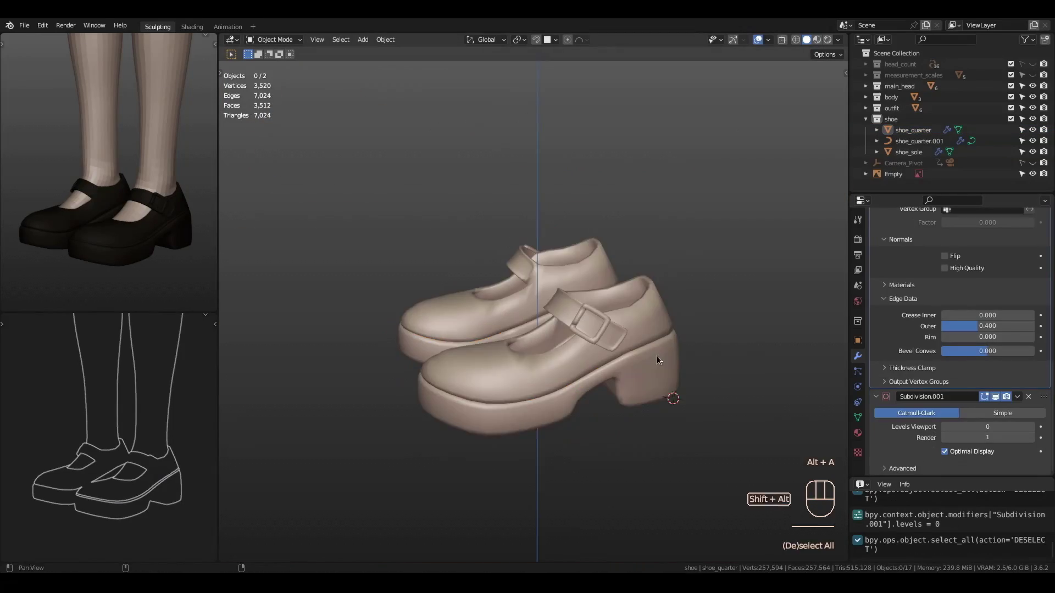
{"action": "key", "text": "KP_Divide"}
{"action": "scroll", "coordinate": [584, 420], "scroll_direction": "down", "scroll_amount": 5}
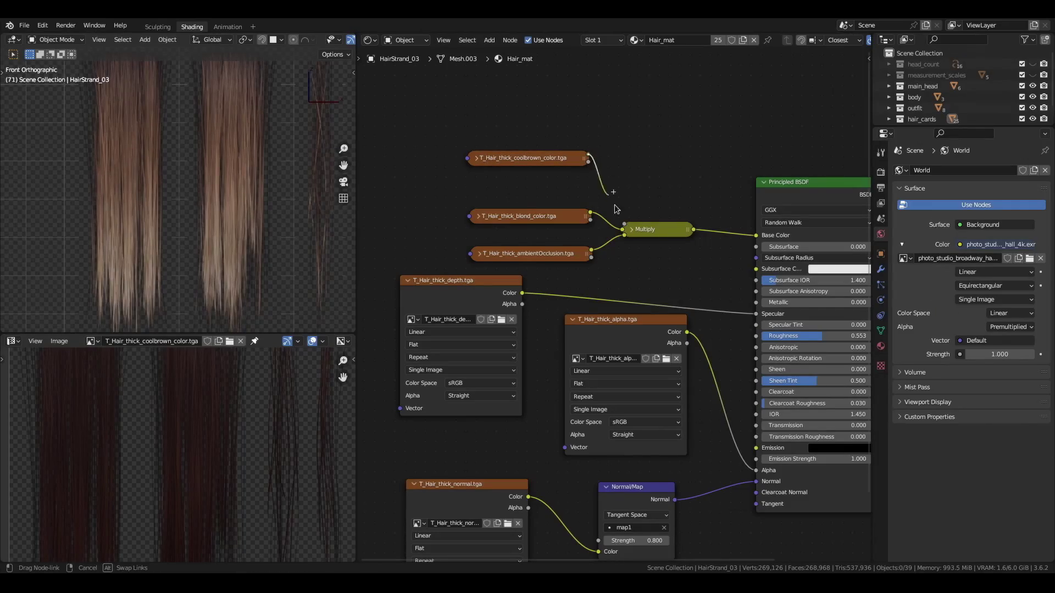
Rewire the coolbrown and depth texture links on the hair material and pick the vest's base colour
{"action": "left_click_drag", "start_coordinate": [615, 205], "coordinate": [618, 209]}
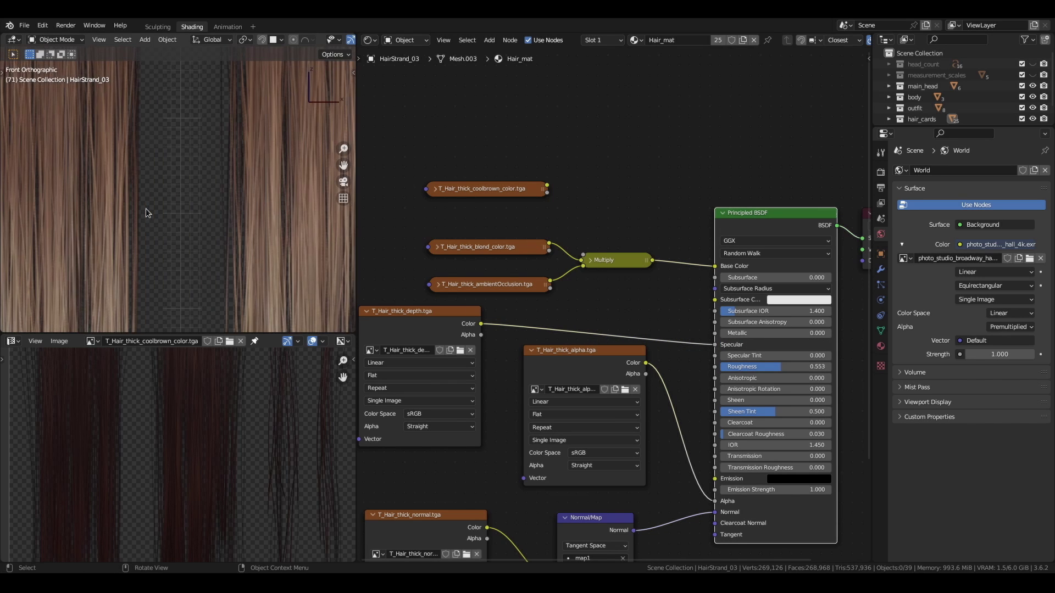
{"action": "left_click_drag", "start_coordinate": [714, 345], "coordinate": [718, 356]}
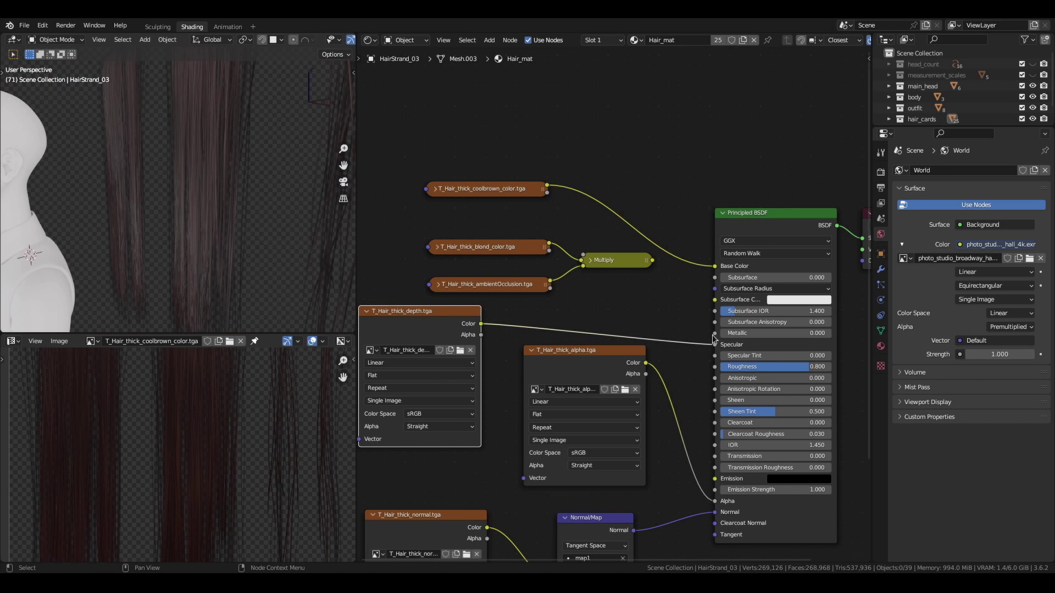
{"action": "middle_click_drag", "start_coordinate": [214, 223], "coordinate": [242, 220]}
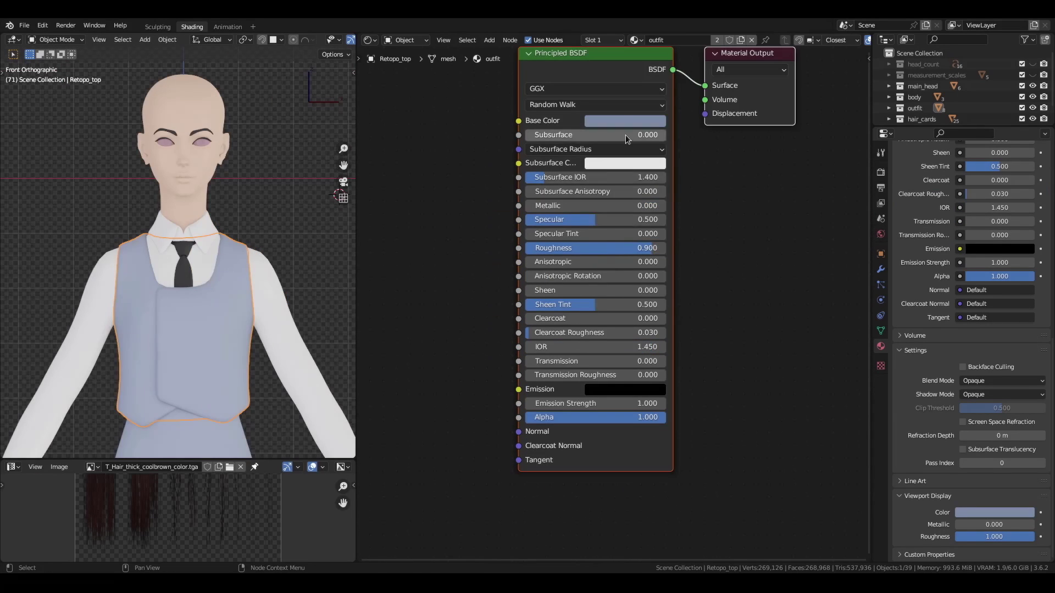
{"action": "left_click", "coordinate": [631, 123]}
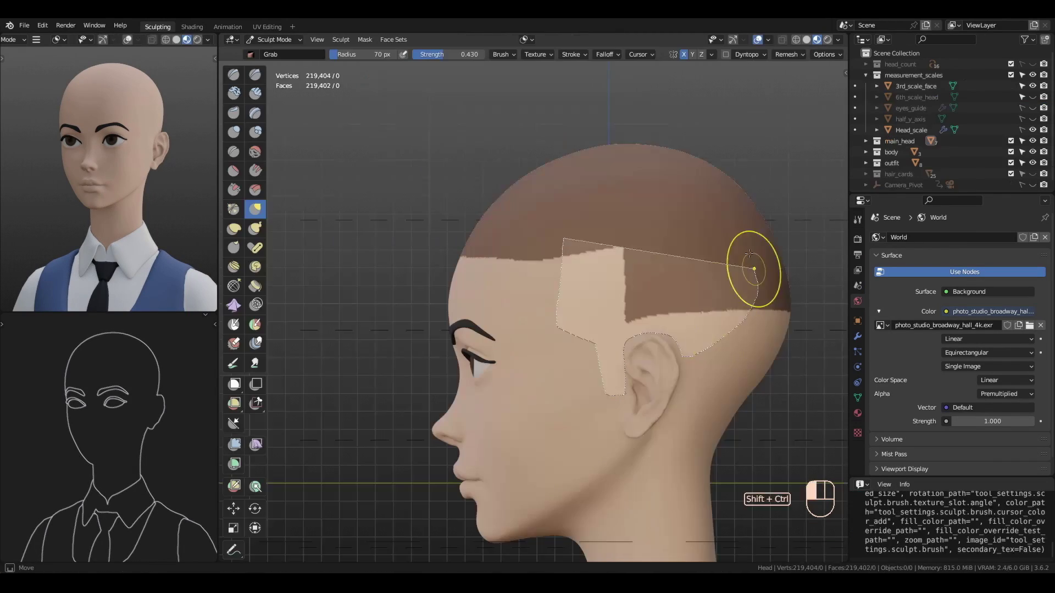
Paint the hair mask around the ear and erase it along the forehead hairline
{"action": "left_click_drag", "start_coordinate": [748, 276], "coordinate": [619, 283], "text": "ctrl"}
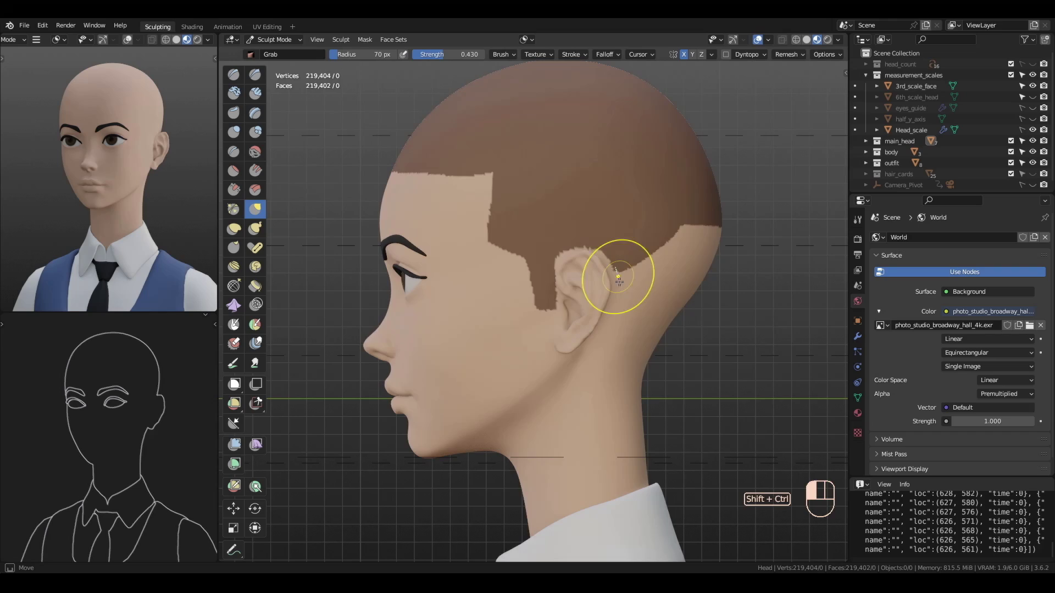
{"action": "scroll", "coordinate": [619, 283], "scroll_direction": "up", "scroll_amount": 3}
{"action": "left_click_drag", "start_coordinate": [544, 348], "coordinate": [583, 338], "text": "ctrl"}
{"action": "middle_click_drag", "start_coordinate": [583, 338], "coordinate": [572, 353]}
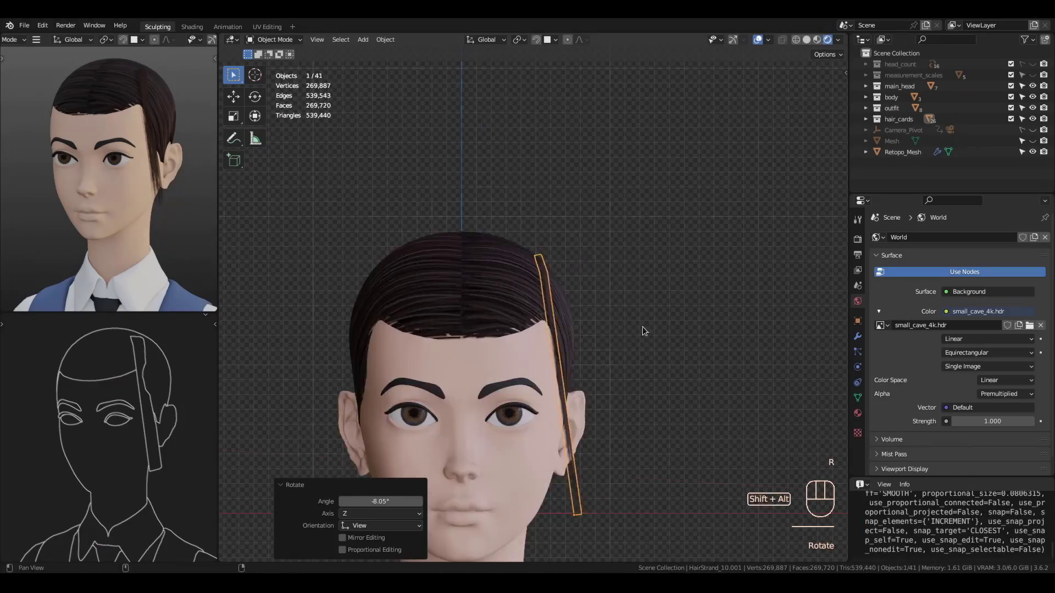
Rotate and position a hair card, then reshape its strand with a soft-falloff move
{"action": "key", "text": "Return"}
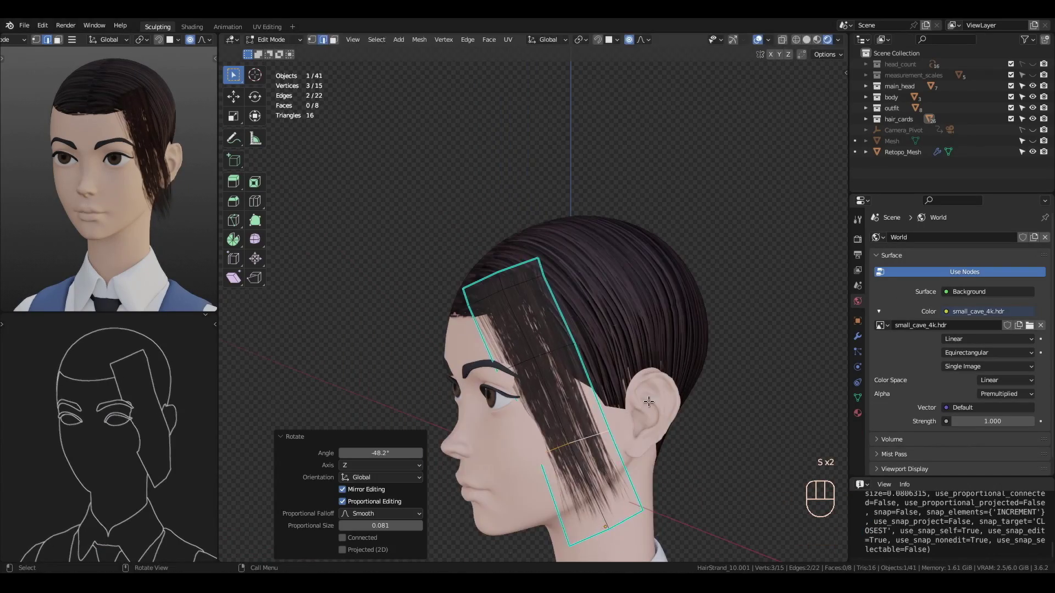
{"action": "key", "text": "Tab"}
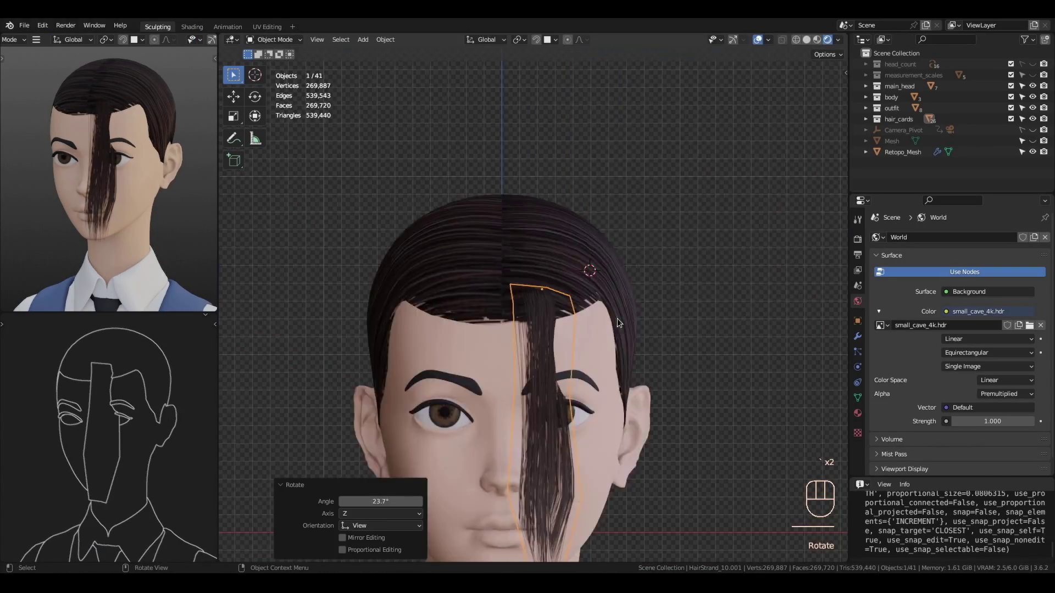
{"action": "key", "text": "grave"}
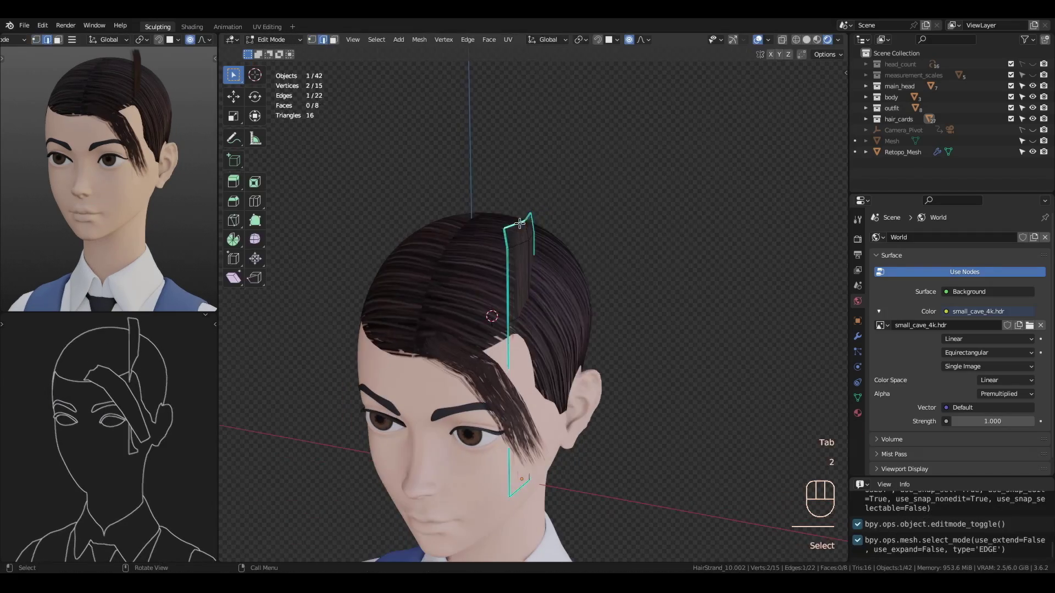
{"action": "key", "text": "shift+s"}
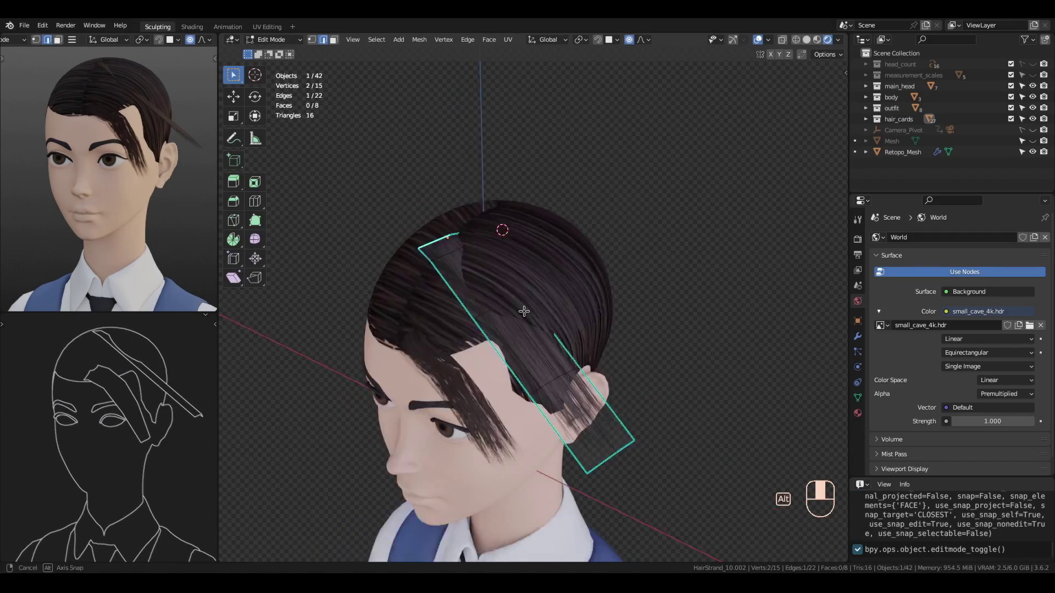
{"action": "left_click", "coordinate": [491, 267], "text": "alt"}
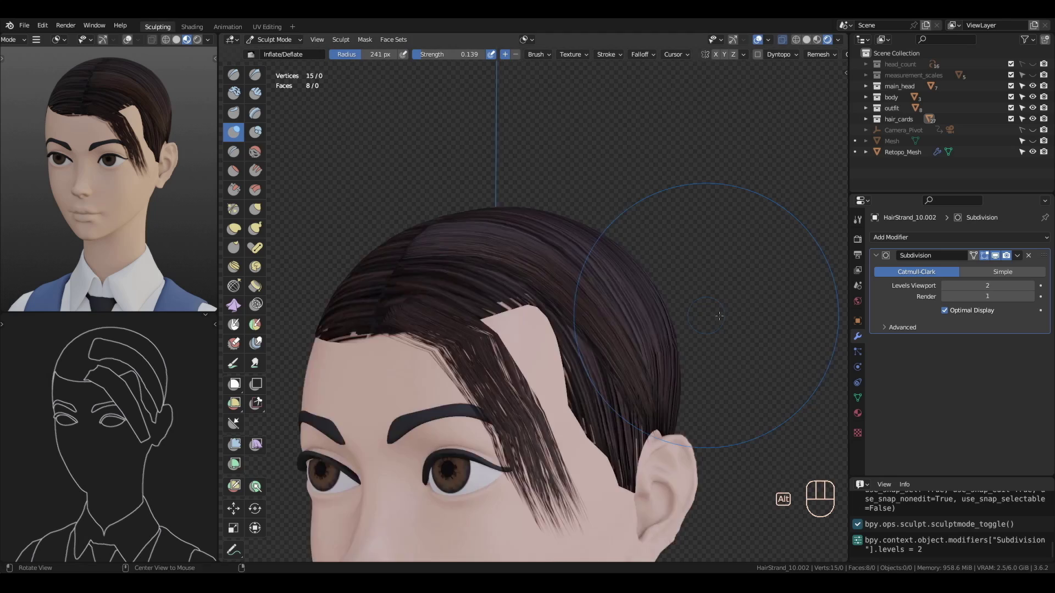
{"action": "key", "text": "g"}
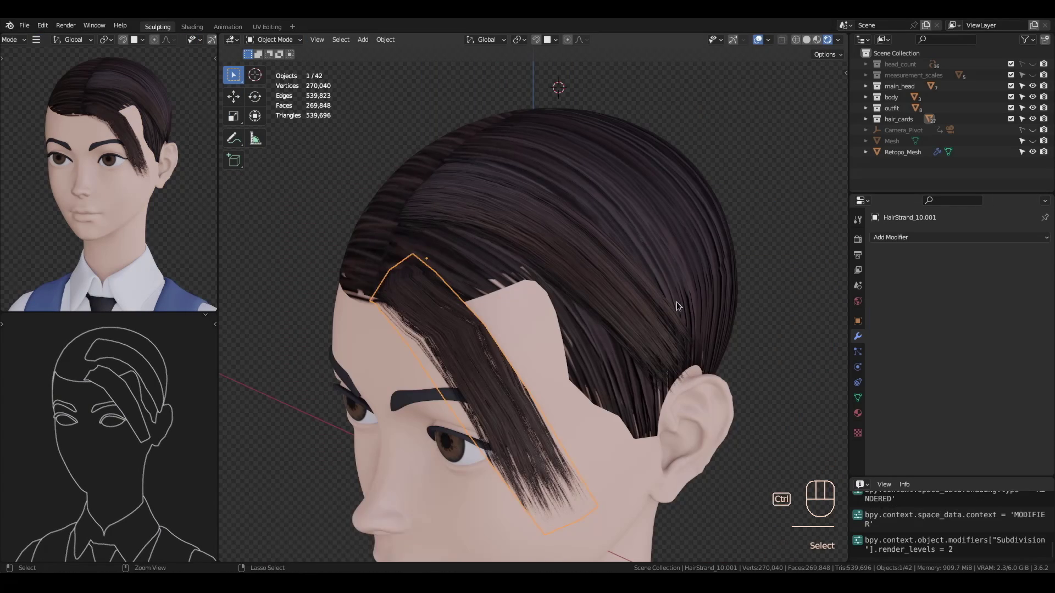
Give the strand level-2 subdivision and change its material blend mode
{"action": "key", "text": "ctrl+2"}
{"action": "key", "text": "ctrl+z"}
{"action": "key", "text": "ctrl+2"}
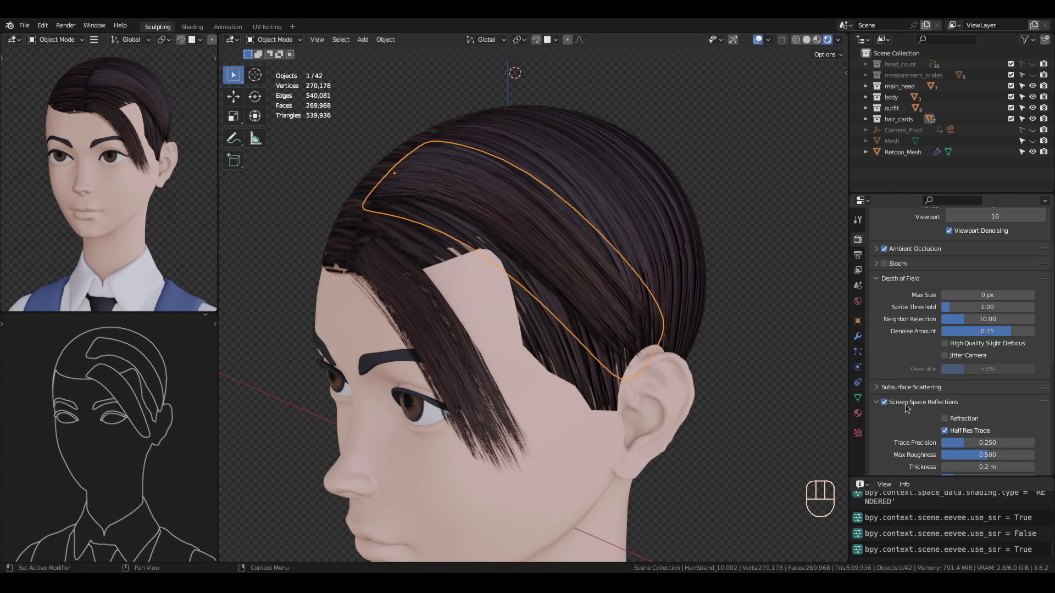
{"action": "left_click", "coordinate": [857, 261]}
{"action": "left_click", "coordinate": [857, 413]}
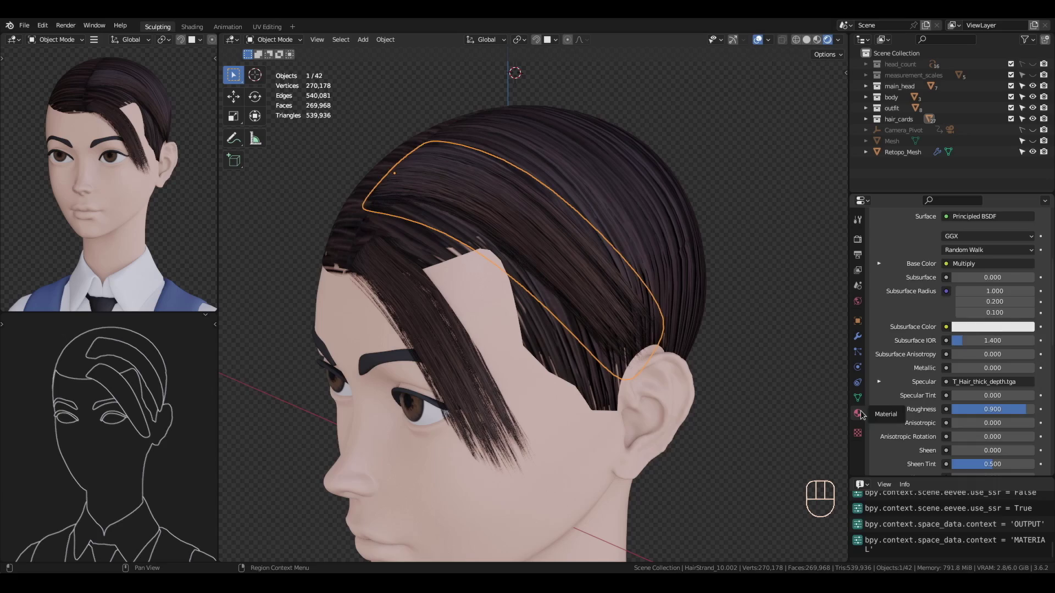
{"action": "left_click", "coordinate": [983, 327]}
Reshape the new strands with soft-falloff moves and tilt the ribbon curve's control point
{"action": "key", "text": "g"}
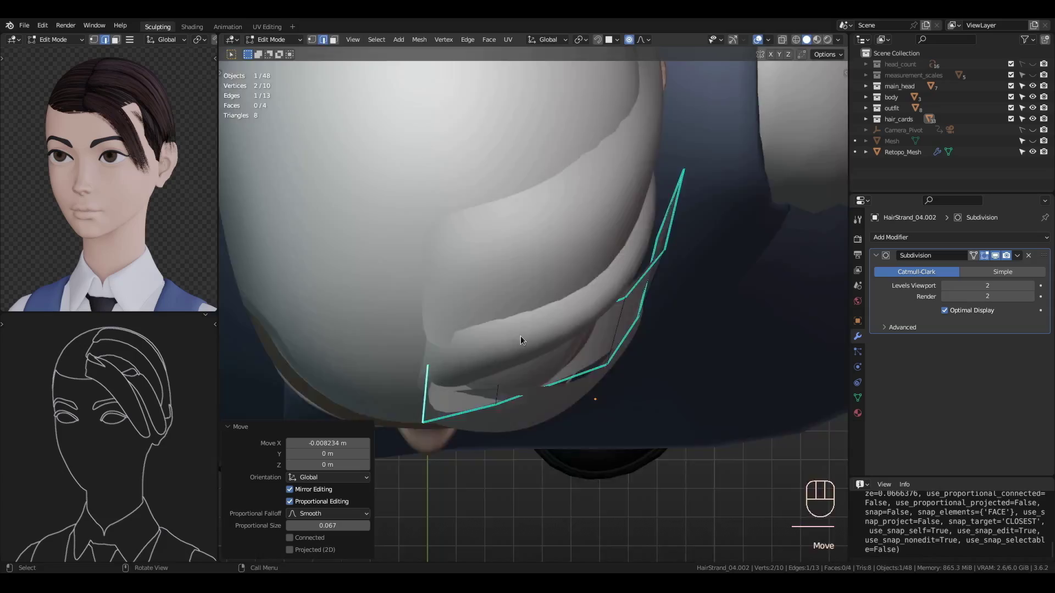
{"action": "key", "text": "g"}
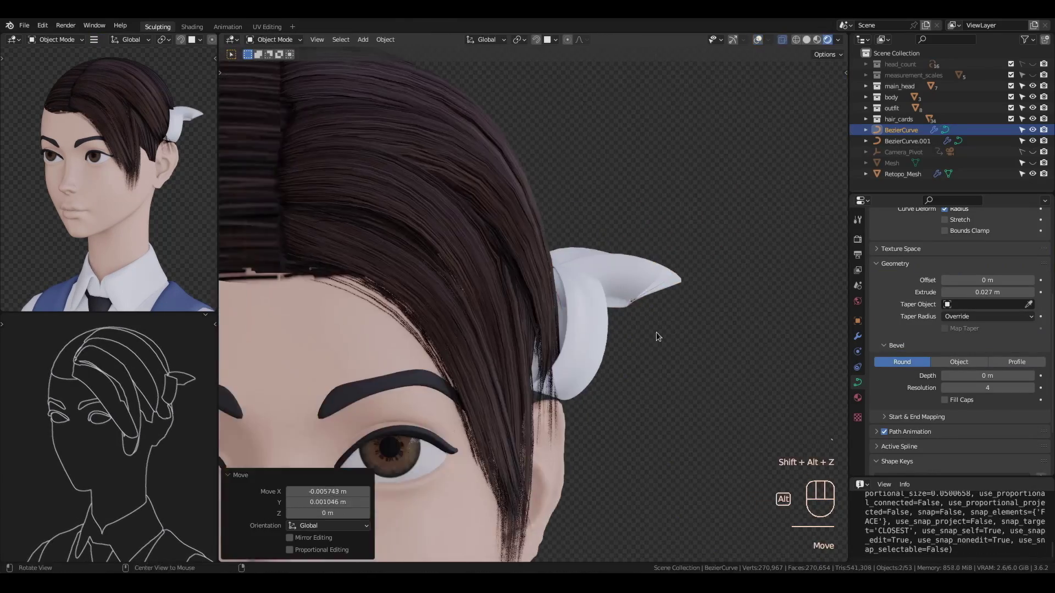
{"action": "key", "text": "ctrl+t"}
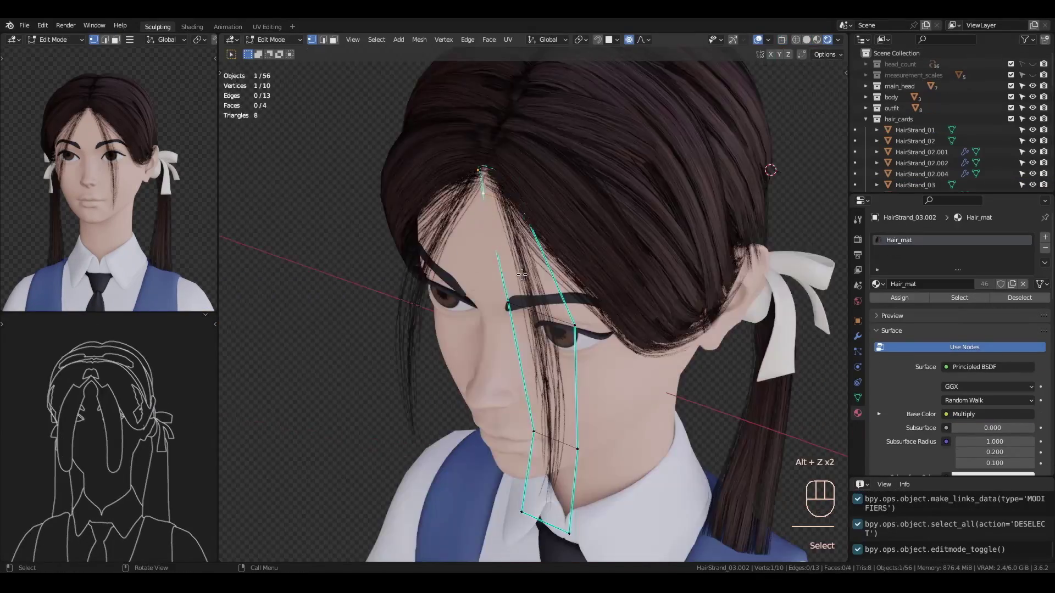
{"action": "middle_click_drag", "start_coordinate": [494, 275], "coordinate": [521, 302], "text": "alt"}
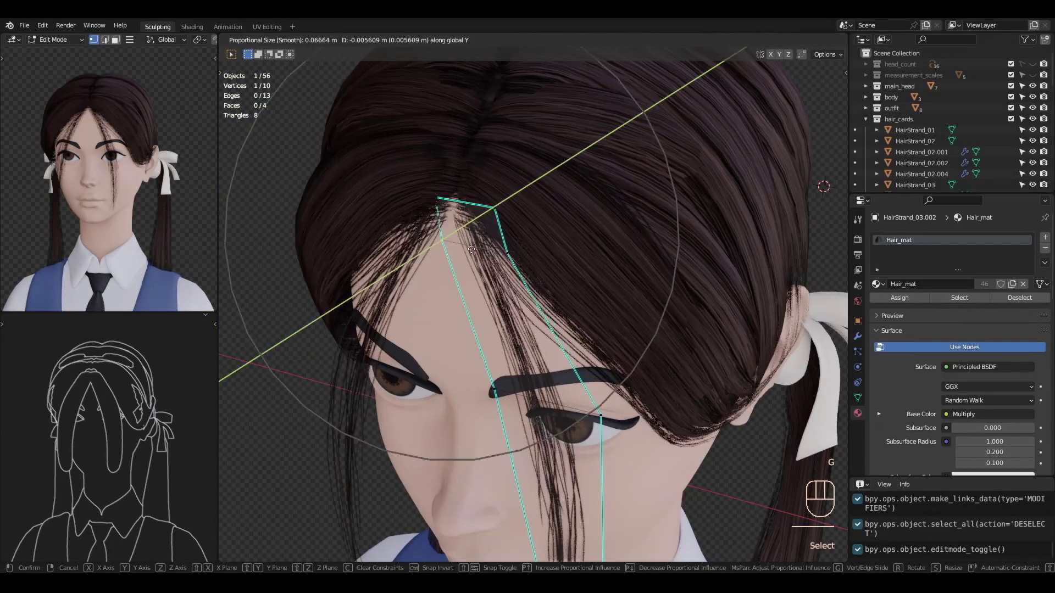
{"action": "key", "text": "Return"}
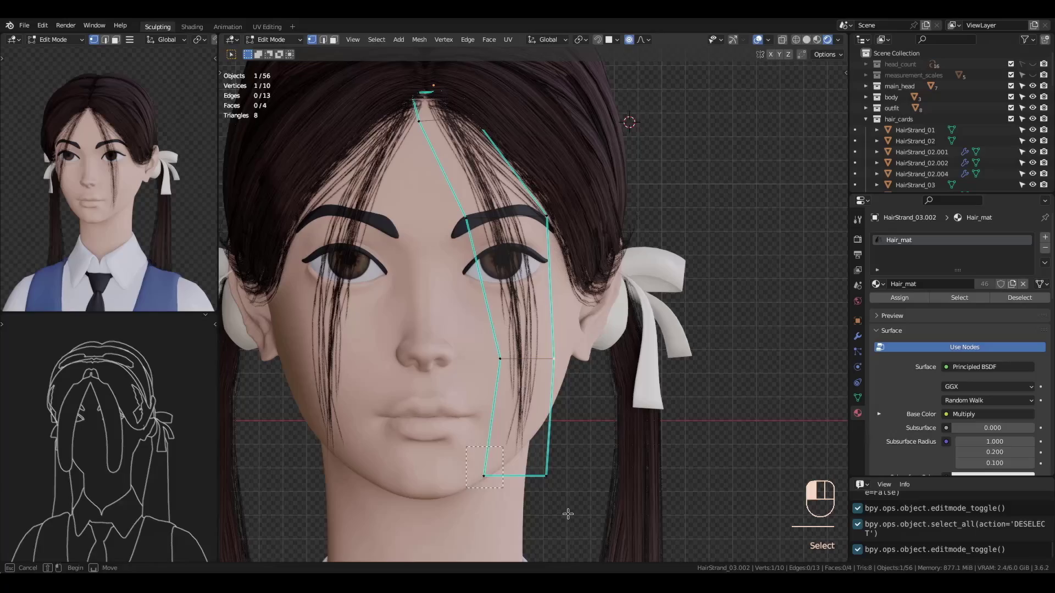
Duplicate the hair strip, add an edge loop, and add a Bezier curve to bend it downward
{"action": "key", "text": "shift+d"}
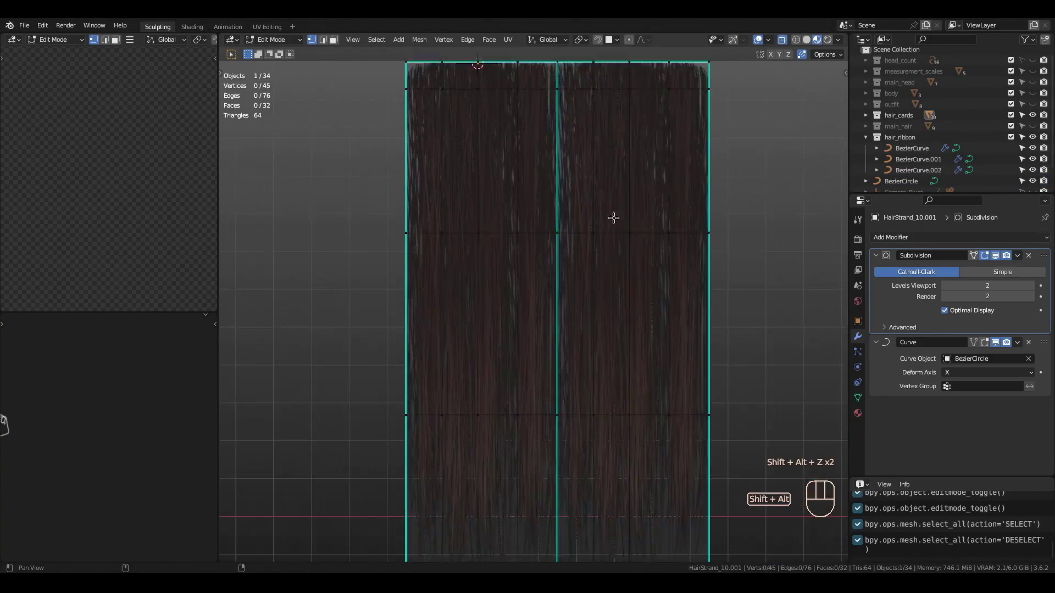
{"action": "key", "text": "ctrl+r"}
{"action": "left_click", "coordinate": [564, 331]}
{"action": "key", "text": "shift+a"}
{"action": "left_click", "coordinate": [582, 339]}
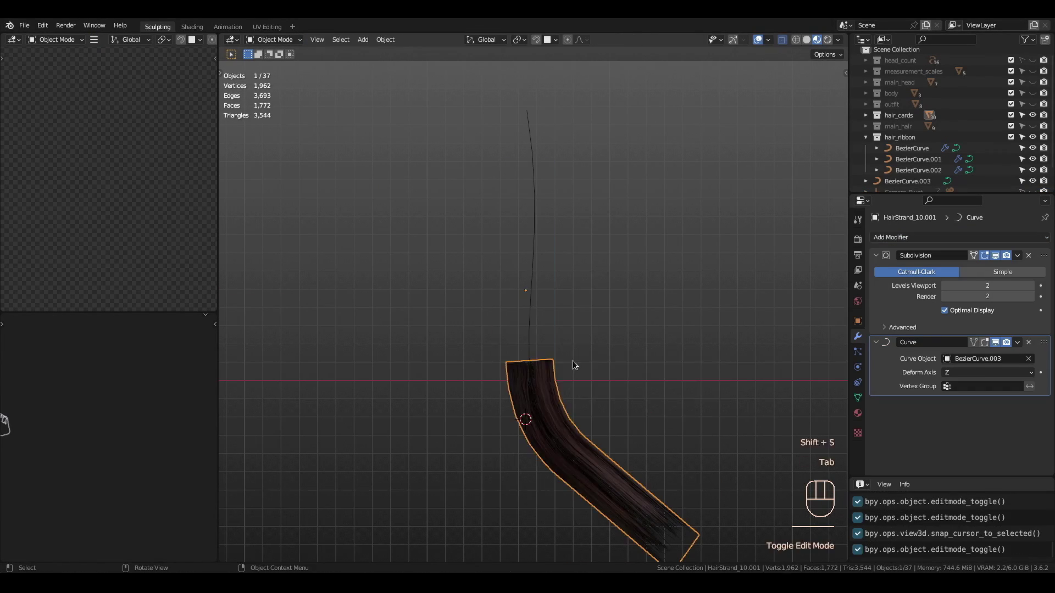
{"action": "key", "text": "g"}
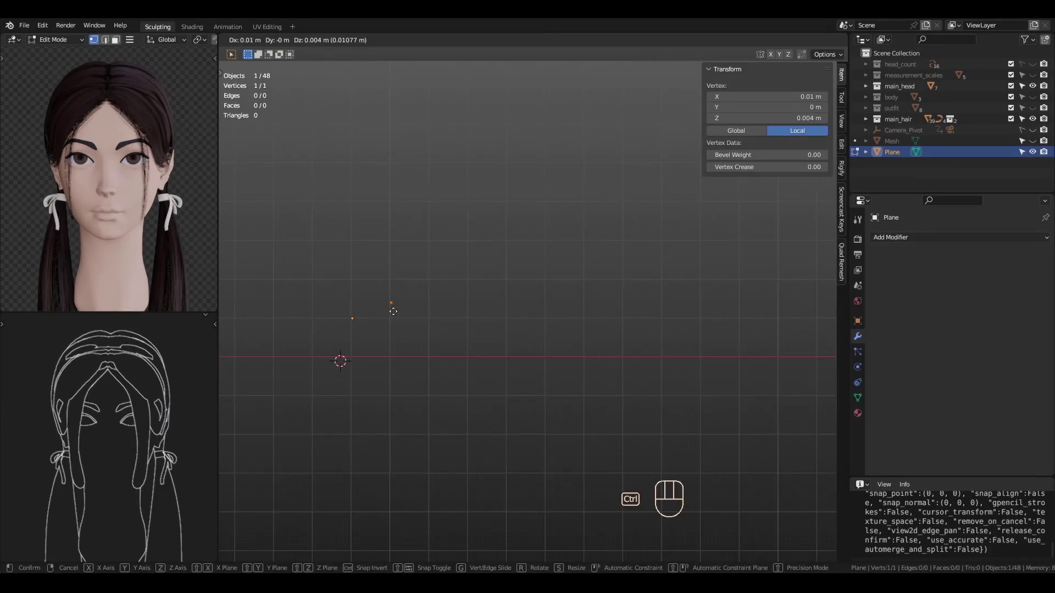
Finish placing the zigzag vertices and cut its edge into several segments
{"action": "left_click", "coordinate": [528, 334]}
{"action": "key", "text": "ctrl+r"}
{"action": "scroll", "coordinate": [449, 335], "scroll_direction": "up", "scroll_amount": 2}
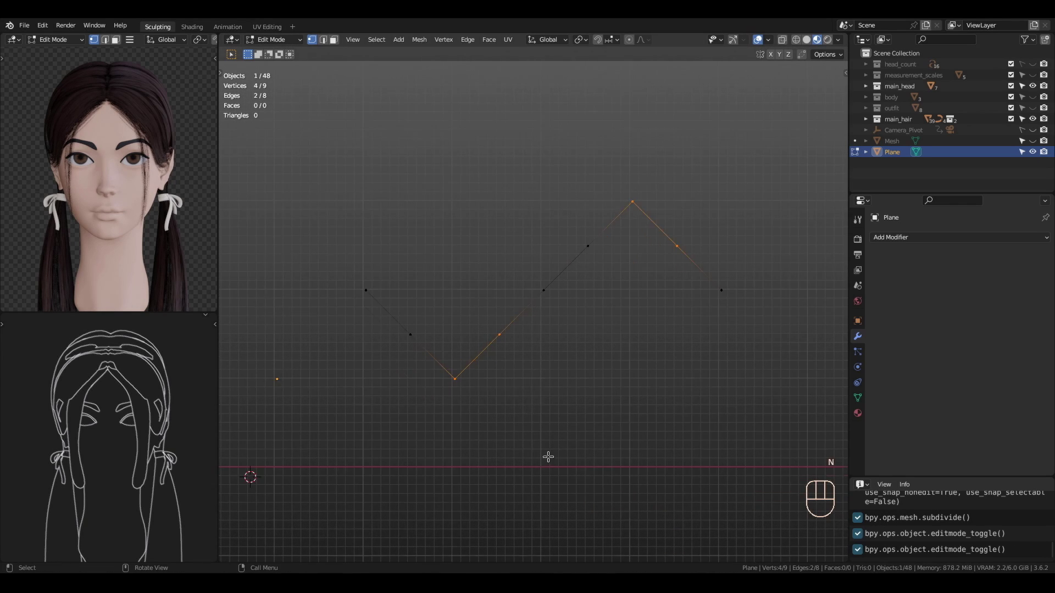
{"action": "left_click", "coordinate": [571, 299]}
{"action": "key", "text": "Tab"}
{"action": "middle_click_drag", "start_coordinate": [565, 306], "coordinate": [657, 361]}
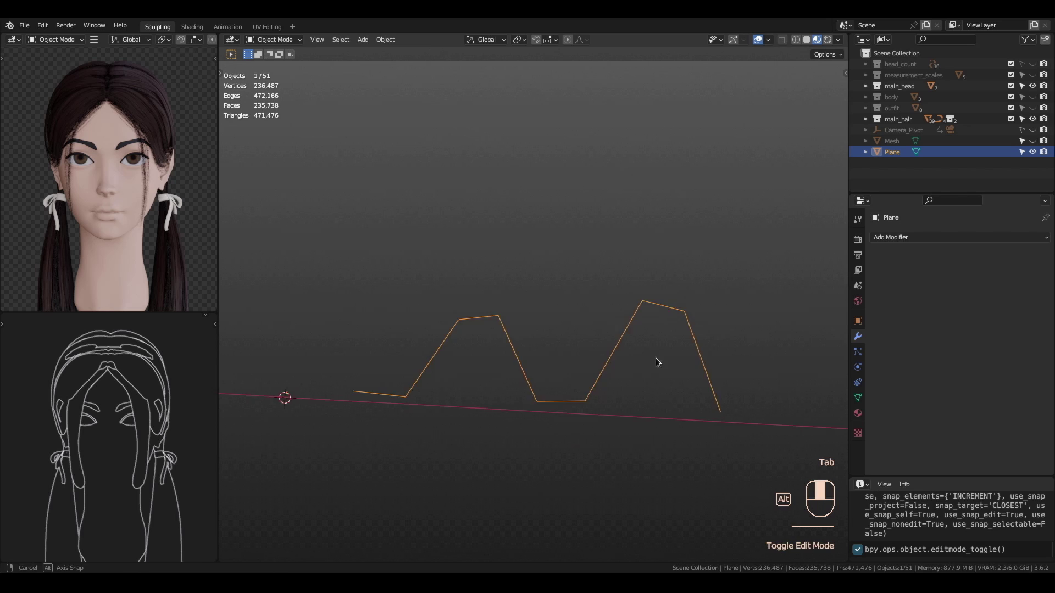
Add two Array modifiers to the zigzag, setting the second's X offset to 0.140
{"action": "left_click", "coordinate": [958, 237]}
{"action": "left_click", "coordinate": [1025, 285]}
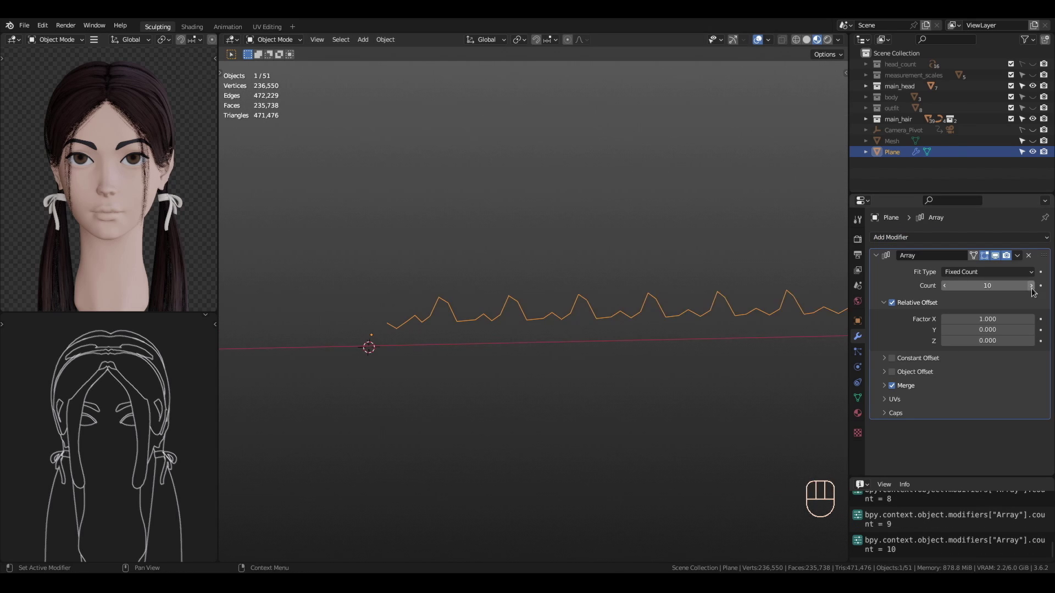
{"action": "key", "text": "KP_1"}
{"action": "left_click", "coordinate": [958, 237]}
{"action": "left_click", "coordinate": [824, 266]}
{"action": "left_click_drag", "start_coordinate": [987, 374], "coordinate": [967, 374], "text": "shift"}
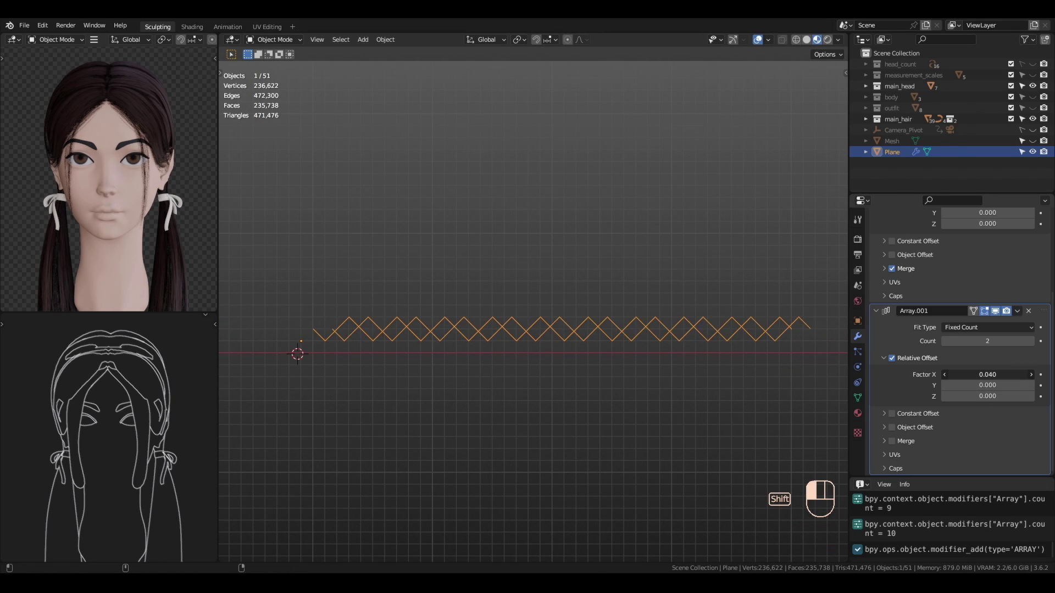
Convert the zigzag mesh to a curve, bevel it into a round braid, and smooth it
{"action": "right_click", "coordinate": [412, 252]}
{"action": "left_click", "coordinate": [494, 252]}
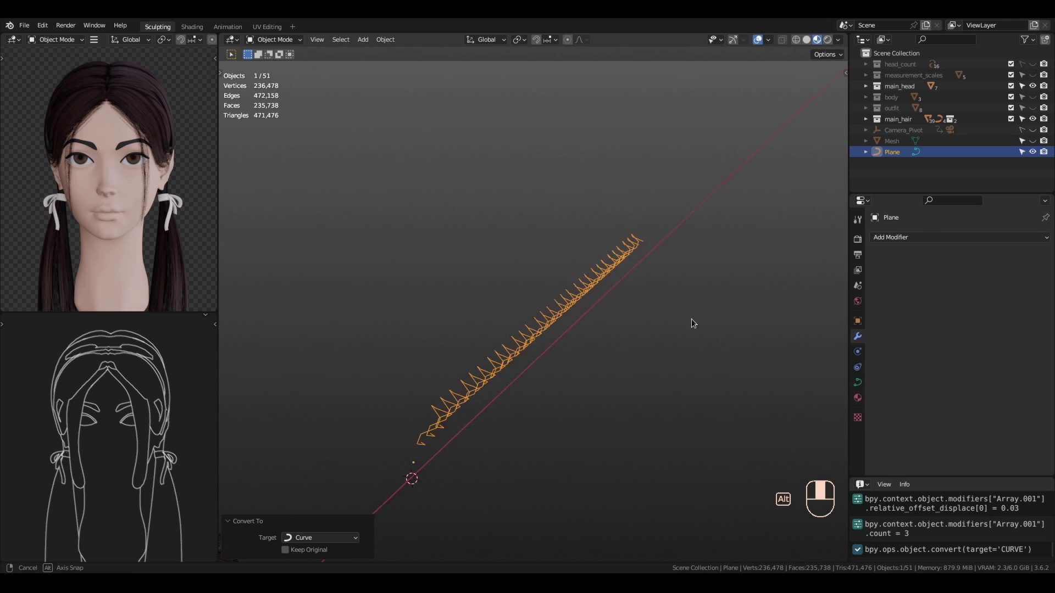
{"action": "left_click", "coordinate": [857, 383]}
{"action": "scroll", "coordinate": [952, 354], "scroll_direction": "down", "scroll_amount": 5}
{"action": "left_click_drag", "start_coordinate": [987, 388], "coordinate": [991, 389], "text": "shift"}
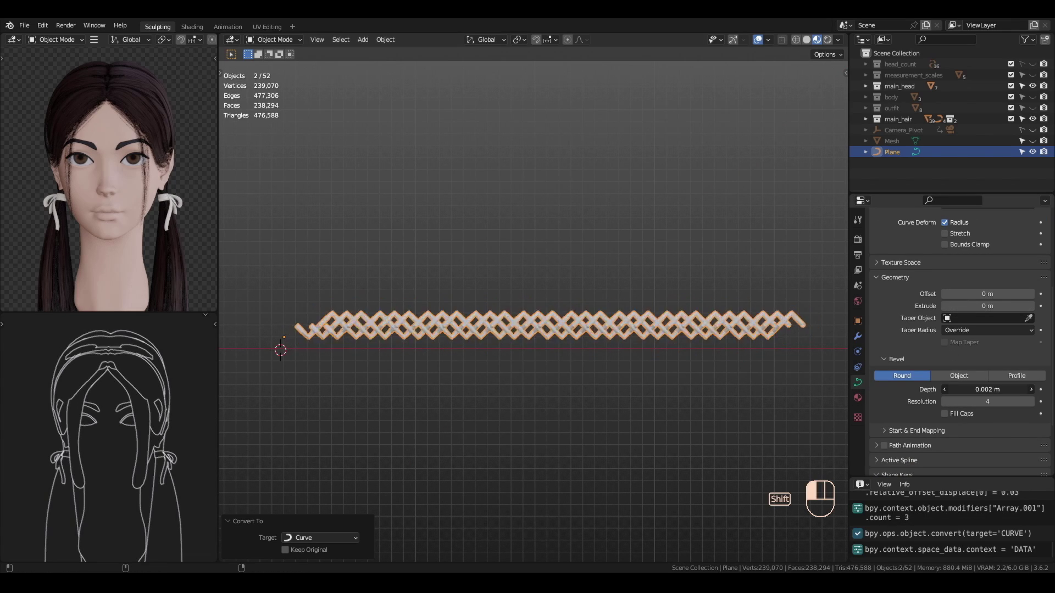
{"action": "key", "text": "ctrl+1"}
{"action": "middle_click_drag", "start_coordinate": [635, 345], "coordinate": [559, 364]}
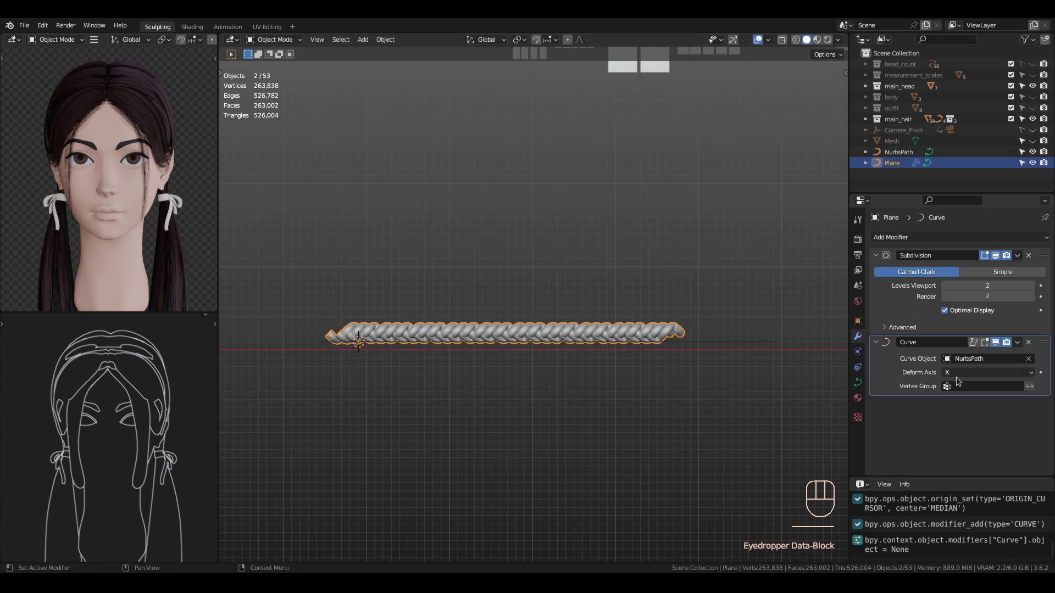
Adjust the braid's guide path points and pick the Mirror modifier's mirror object
{"action": "key", "text": "Tab"}
{"action": "key", "text": "g"}
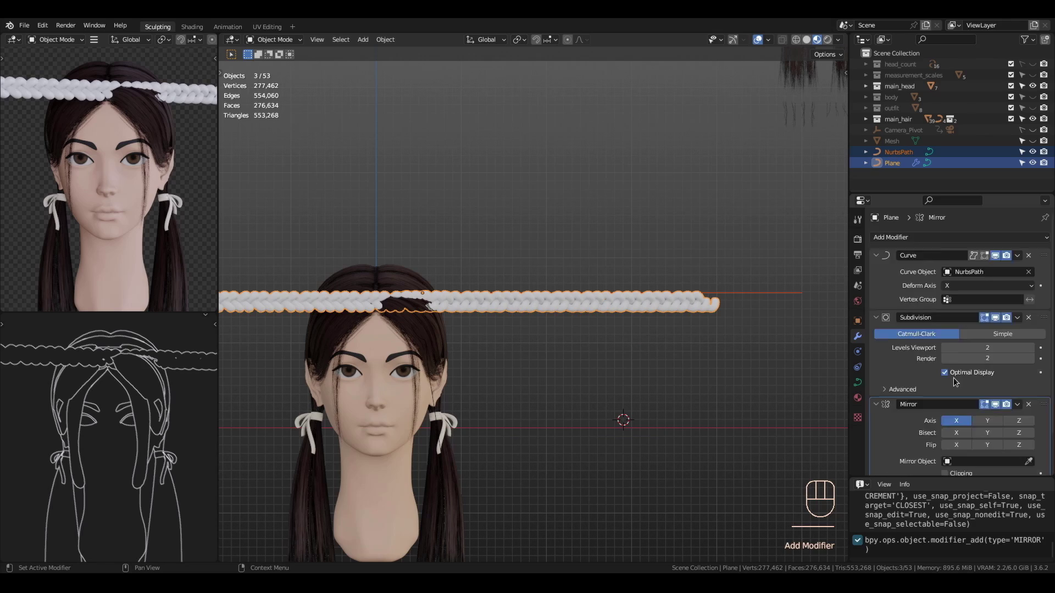
{"action": "scroll", "coordinate": [954, 377], "scroll_direction": "down", "scroll_amount": 2}
{"action": "left_click", "coordinate": [1009, 414]}
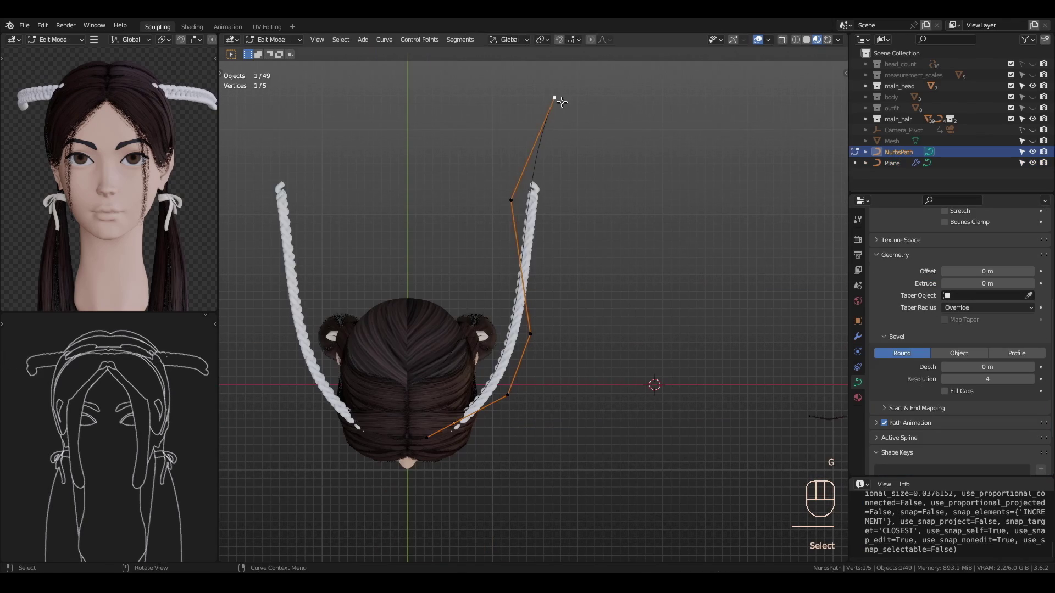
Adjust the braid path's thickness and fit its UV island onto the hair texture
{"action": "key", "text": "alt+s"}
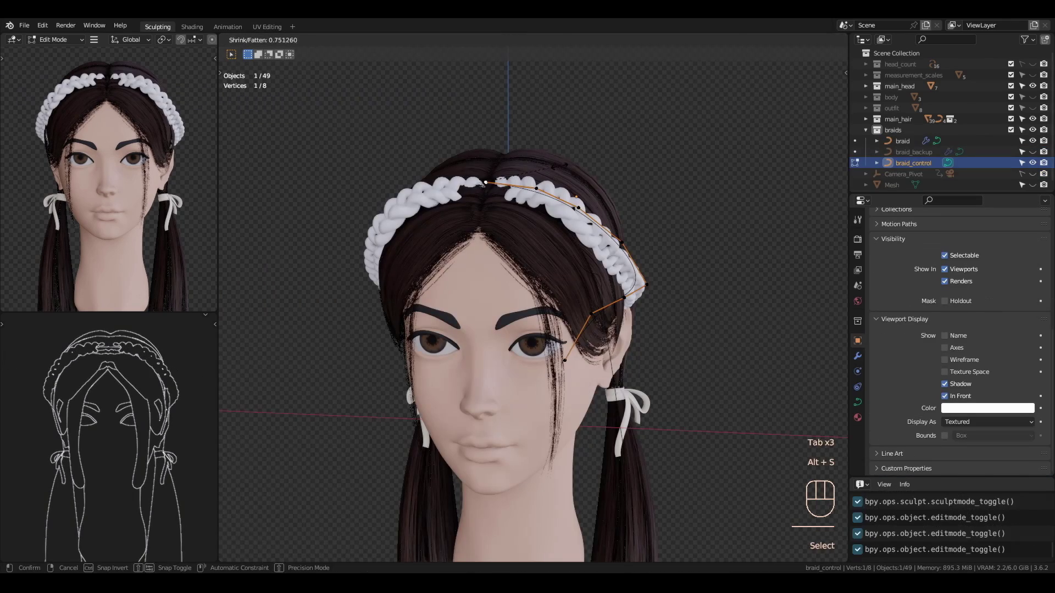
{"action": "left_click", "coordinate": [562, 176]}
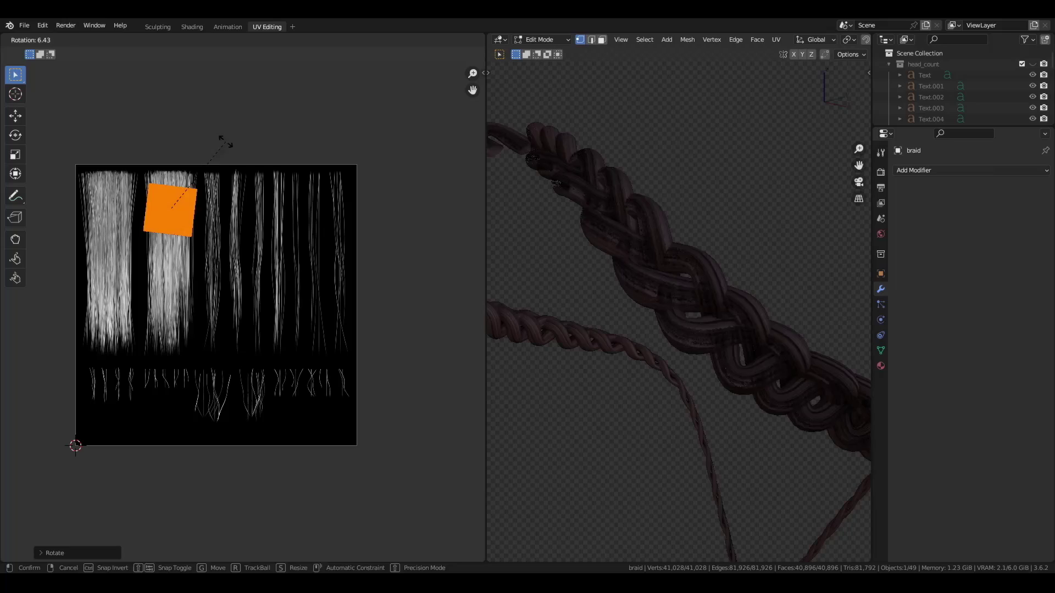
{"action": "left_click_drag", "start_coordinate": [287, 123], "coordinate": [400, 362]}
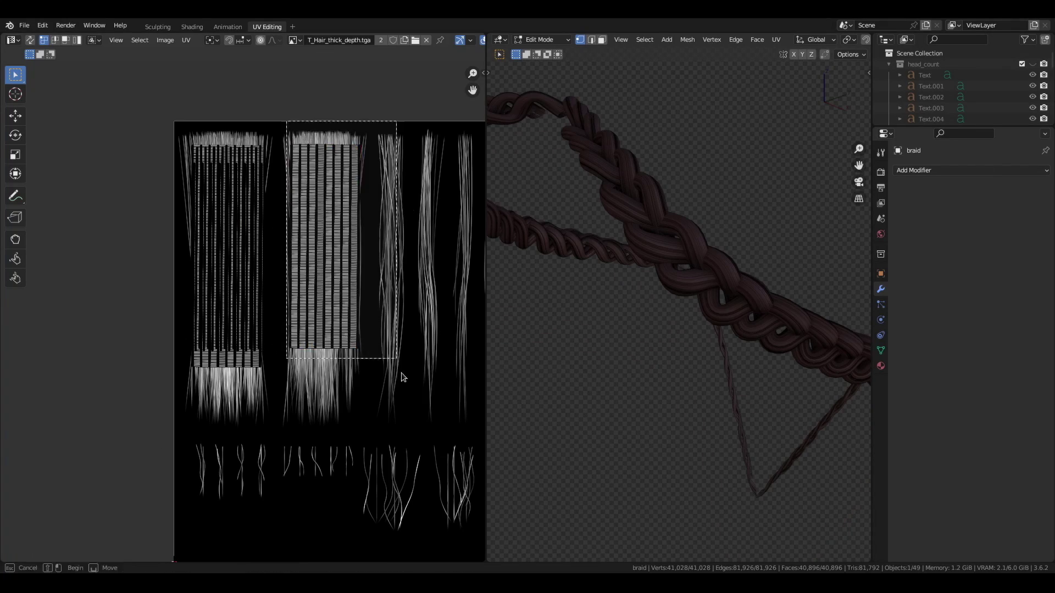
{"action": "key", "text": "s"}
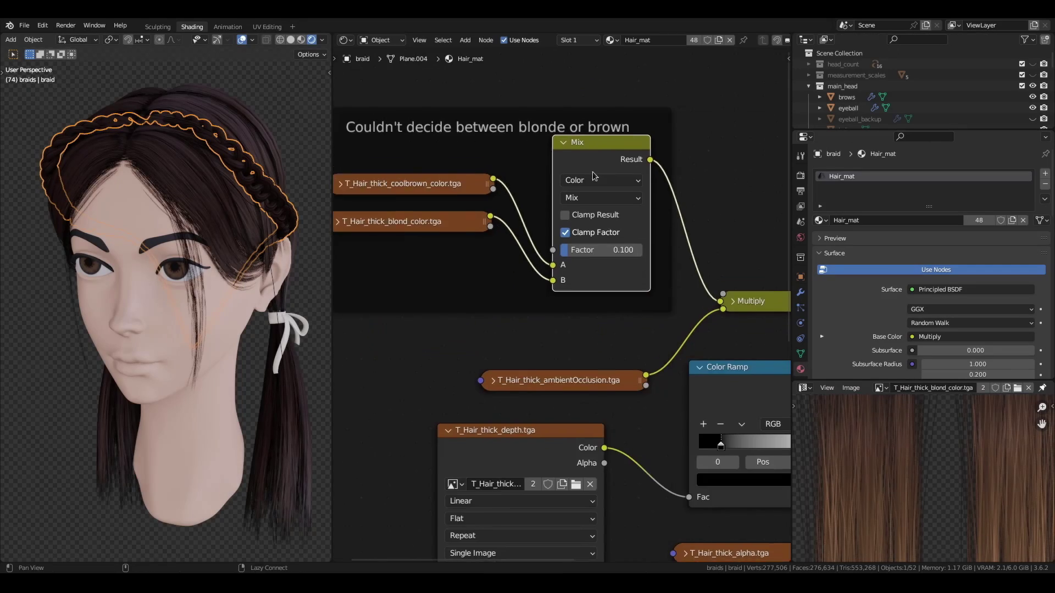
{"action": "scroll", "coordinate": [535, 284], "scroll_direction": "up", "scroll_amount": 2}
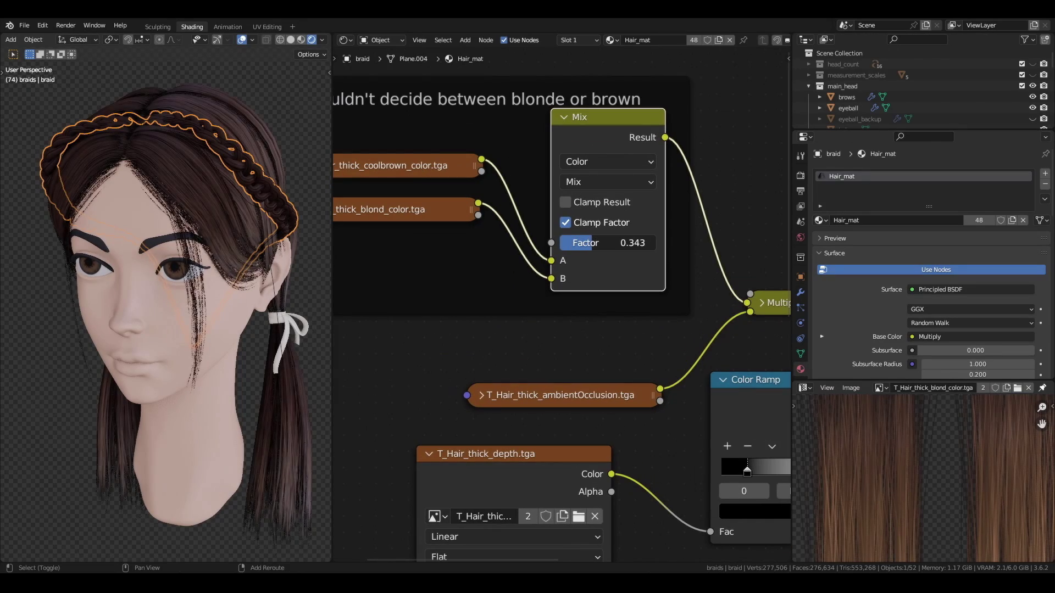
Push the hair colour mix fully to blonde and slide the fringe vertices into shape
{"action": "mouse_move", "coordinate": [588, 242]}
{"action": "left_mouse_down"}
{"action": "mouse_move", "coordinate": [656, 242]}
{"action": "mouse_move", "coordinate": [606, 246]}
{"action": "left_mouse_up"}
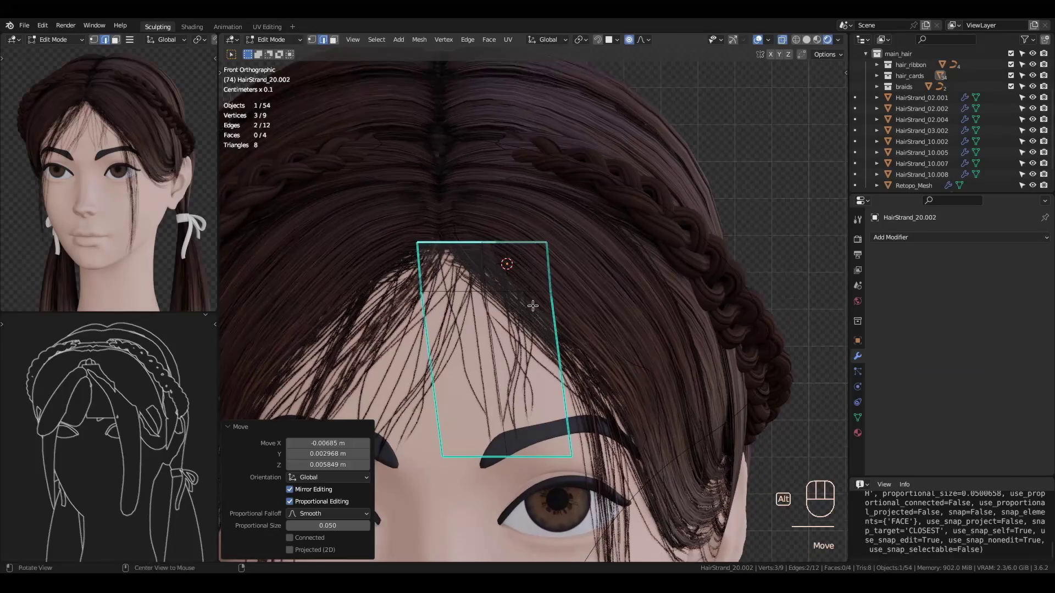
{"action": "scroll", "coordinate": [565, 215], "scroll_direction": "down", "scroll_amount": 2}
{"action": "key", "text": "1"}
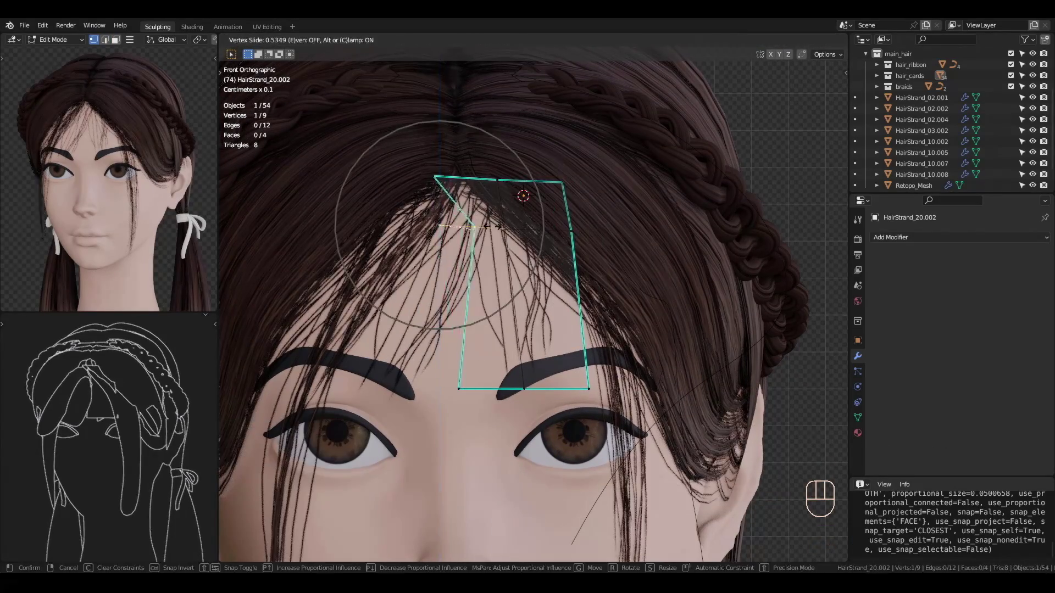
{"action": "left_click", "coordinate": [492, 226]}
{"action": "middle_click_drag", "start_coordinate": [491, 226], "coordinate": [603, 359]}
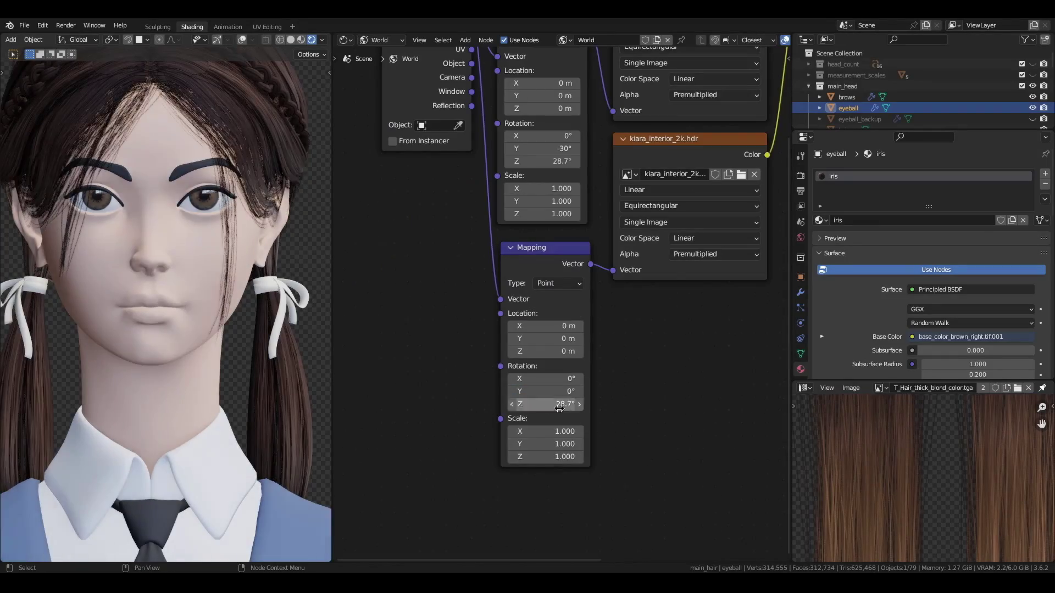
{"action": "mouse_move", "coordinate": [558, 407]}
{"action": "left_mouse_down"}
{"action": "mouse_move", "coordinate": [538, 407]}
{"action": "mouse_move", "coordinate": [527, 379]}
{"action": "mouse_move", "coordinate": [544, 392]}
{"action": "left_mouse_up"}
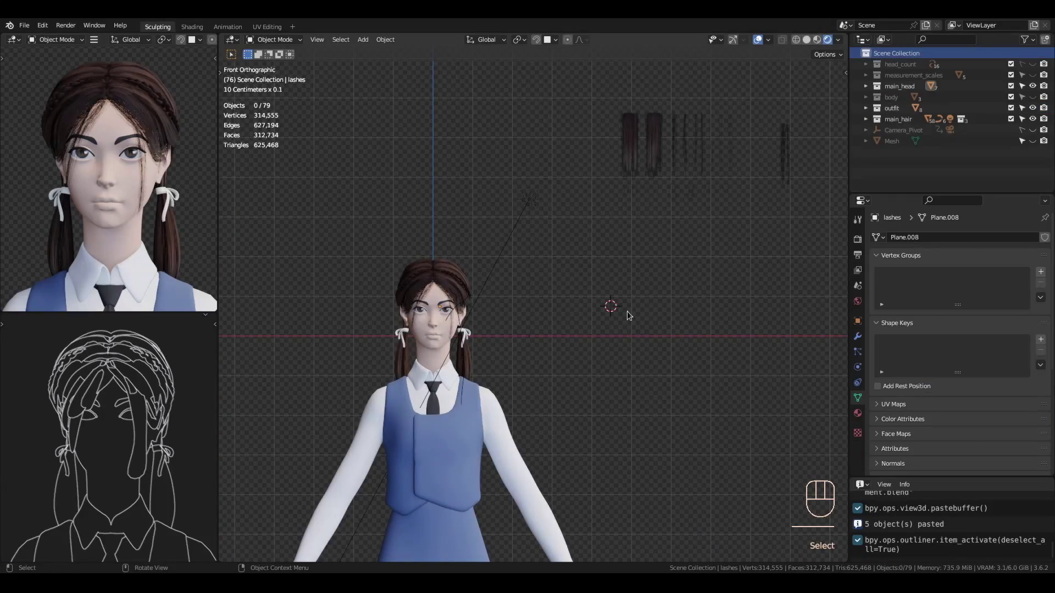
Paste in the eyelash objects and make main_hair visible again
{"action": "key", "text": "ctrl+v"}
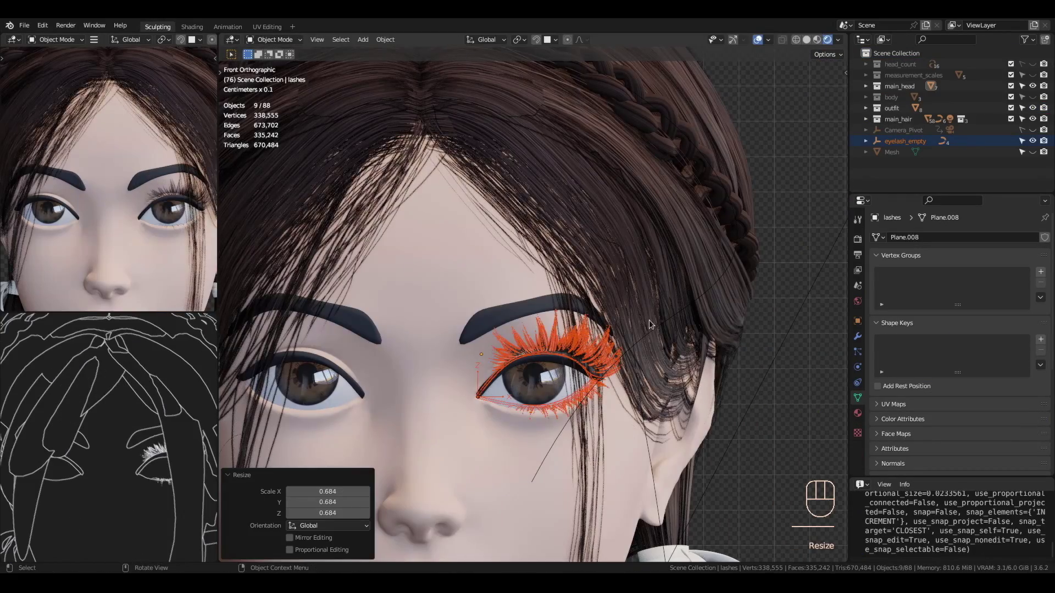
{"action": "left_click", "coordinate": [640, 352]}
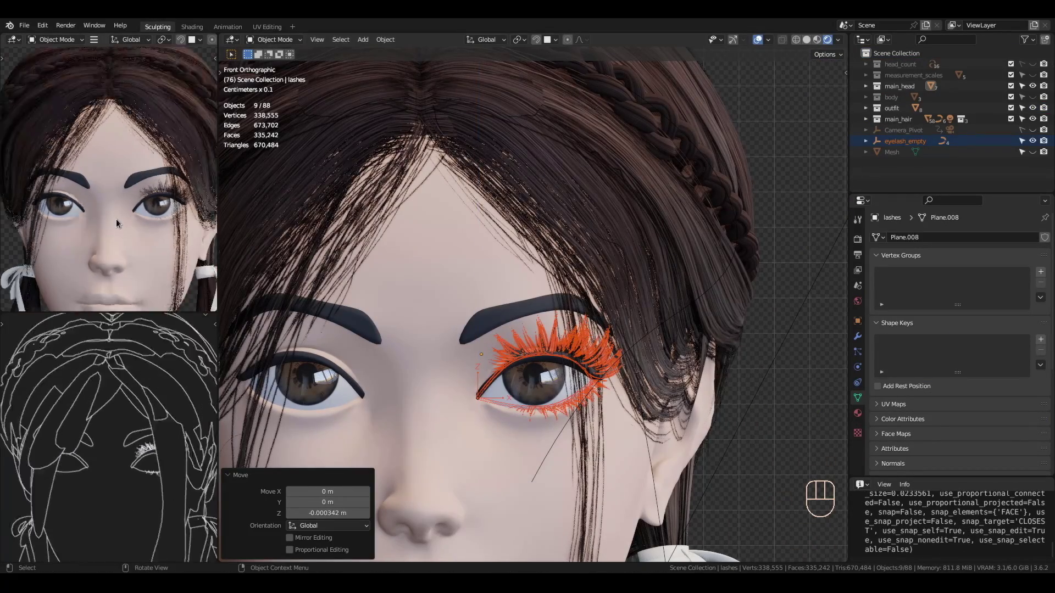
{"action": "middle_click_drag", "start_coordinate": [561, 360], "coordinate": [559, 341], "text": "shift"}
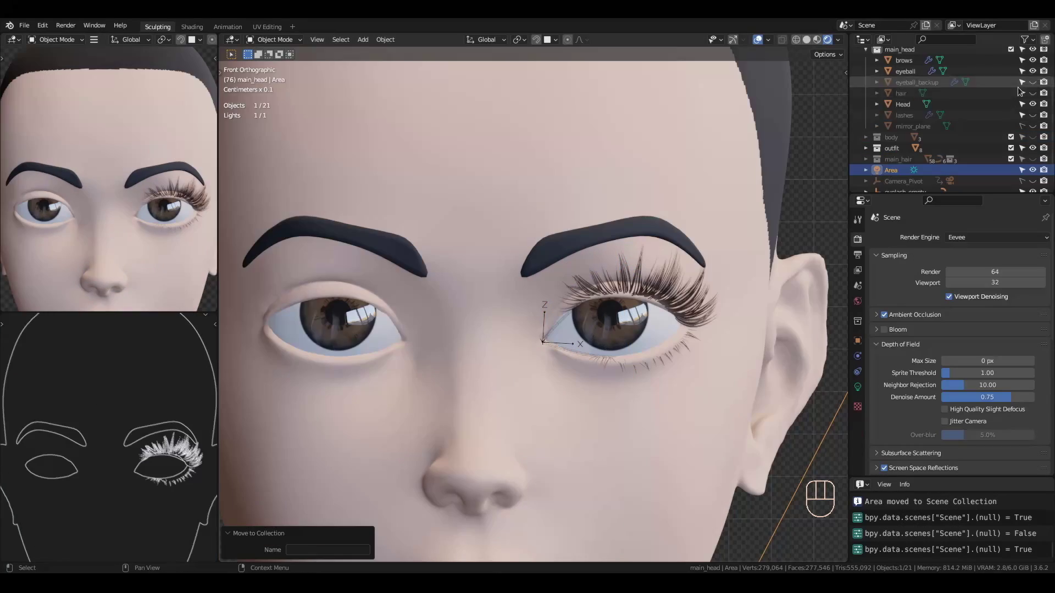
{"action": "left_click", "coordinate": [1033, 159]}
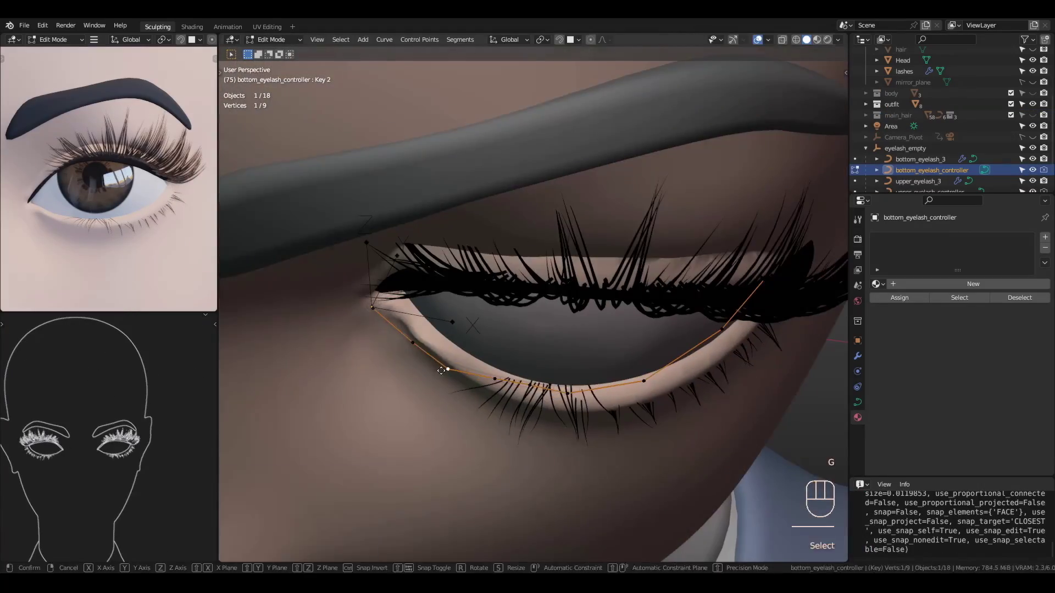
Move the bottom_eyelash_controller curve points so they follow the lower lid
{"action": "key", "text": "g"}
{"action": "key", "text": "g"}
{"action": "middle_click_drag", "start_coordinate": [460, 340], "coordinate": [462, 309], "text": "shift"}
{"action": "left_click", "coordinate": [492, 339]}
{"action": "key", "text": "g"}
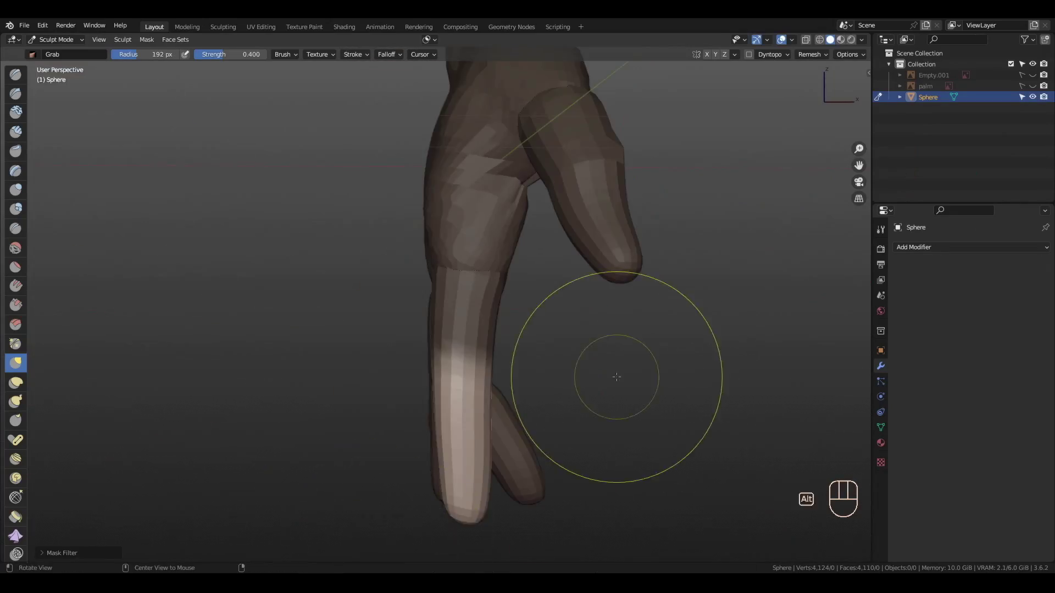
Trackball-rotate the high-resolution hand into a natural pose
{"action": "key", "text": "r"}
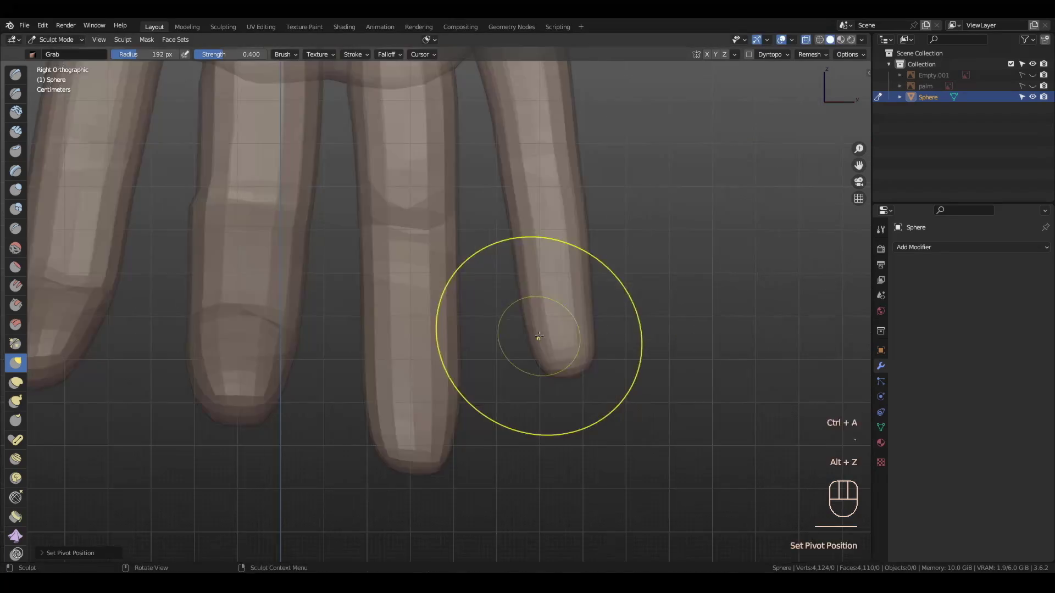
{"action": "middle_click_drag", "start_coordinate": [546, 306], "coordinate": [398, 362]}
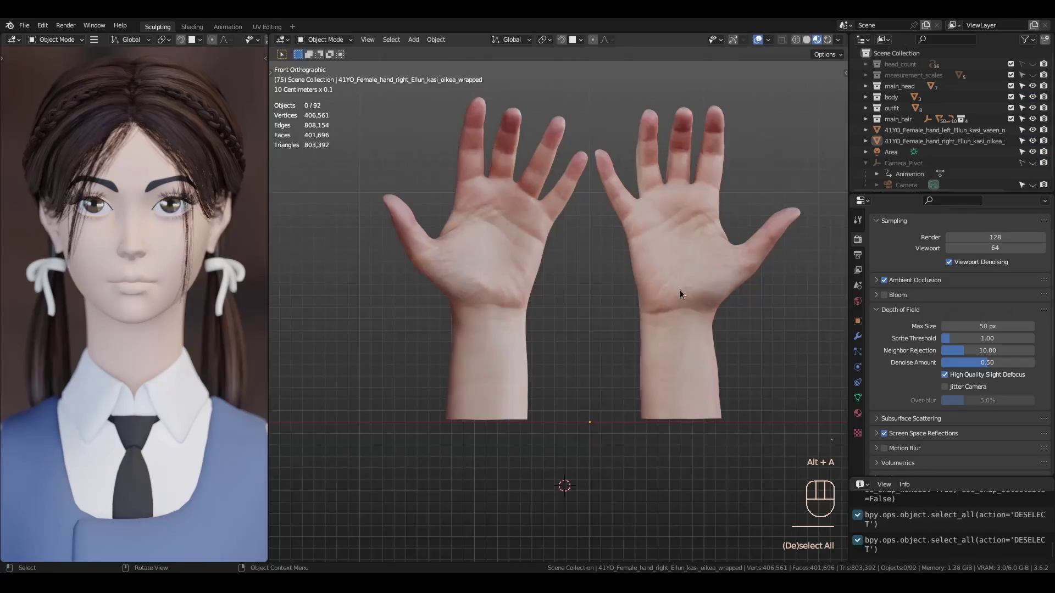
{"action": "key", "text": "r"}
{"action": "key", "text": "r"}
{"action": "key", "text": "r"}
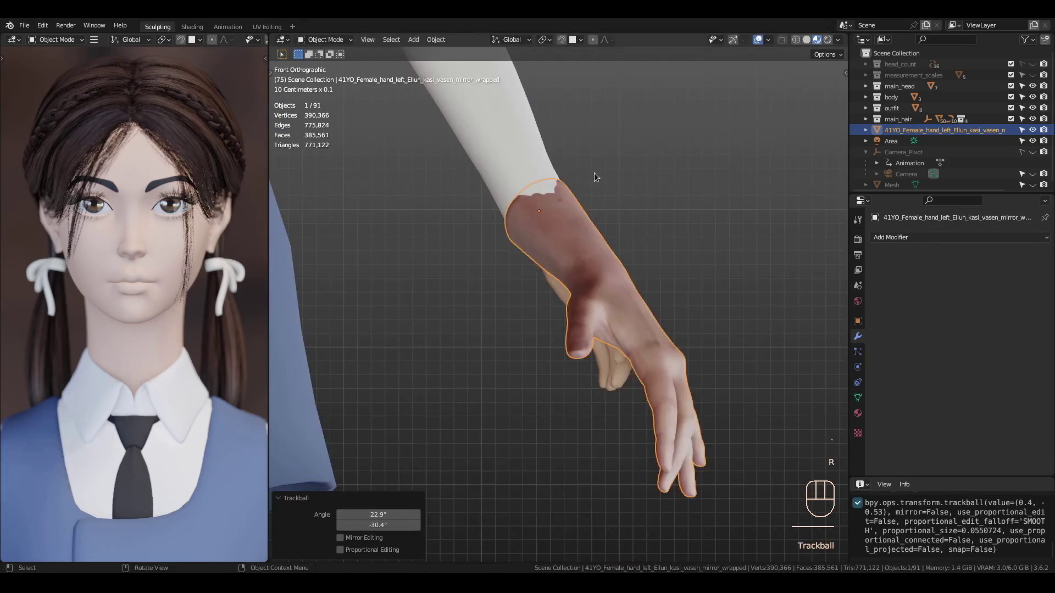
{"action": "key", "text": "r"}
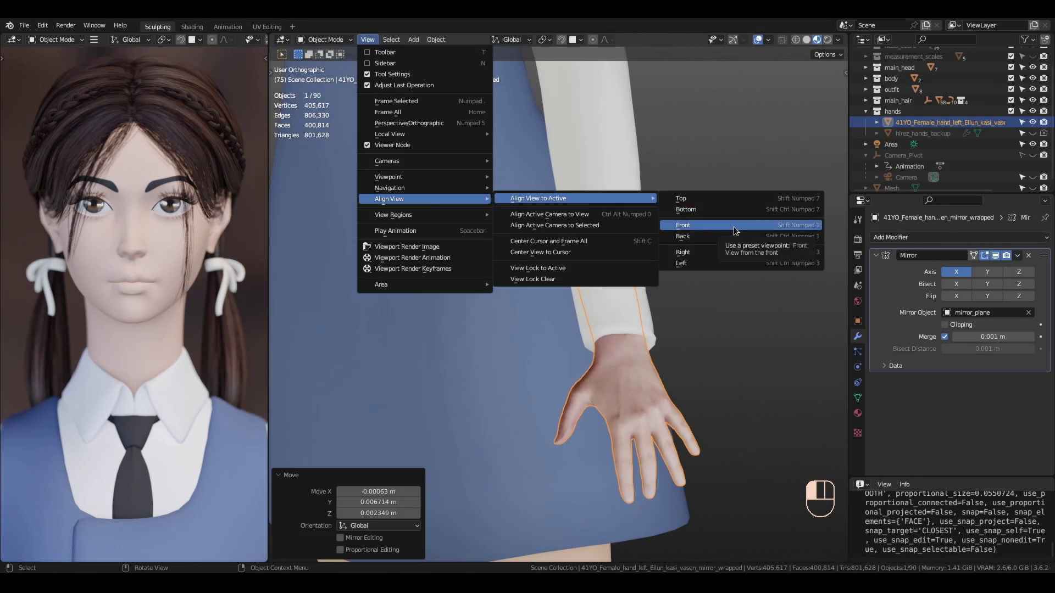
Align the view to look up at the hand and move it into the shirt sleeve
{"action": "left_click", "coordinate": [733, 226]}
{"action": "left_click", "coordinate": [368, 39]}
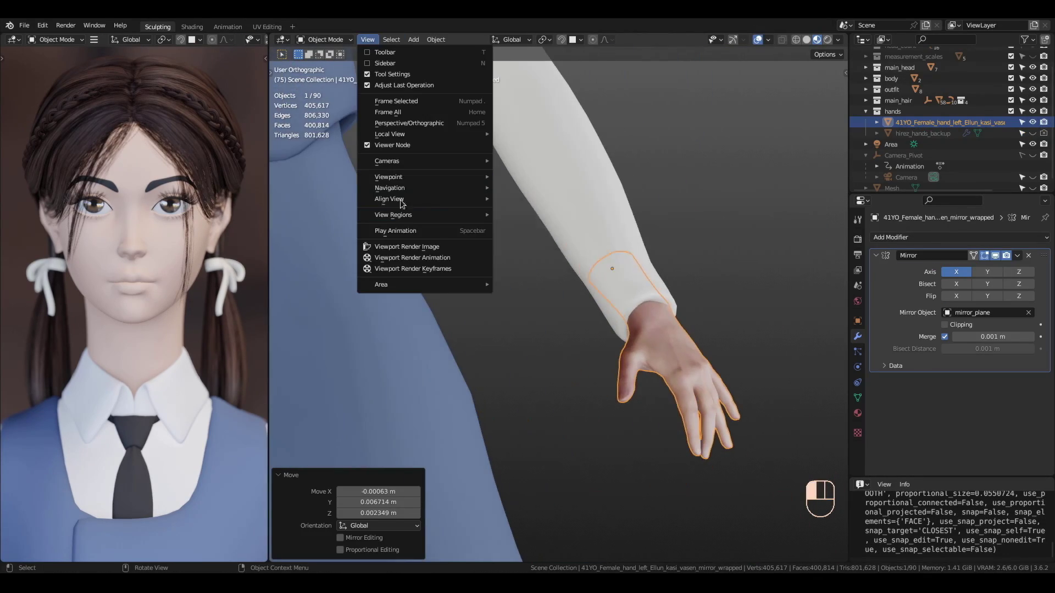
{"action": "left_click", "coordinate": [717, 208]}
{"action": "key", "text": "g"}
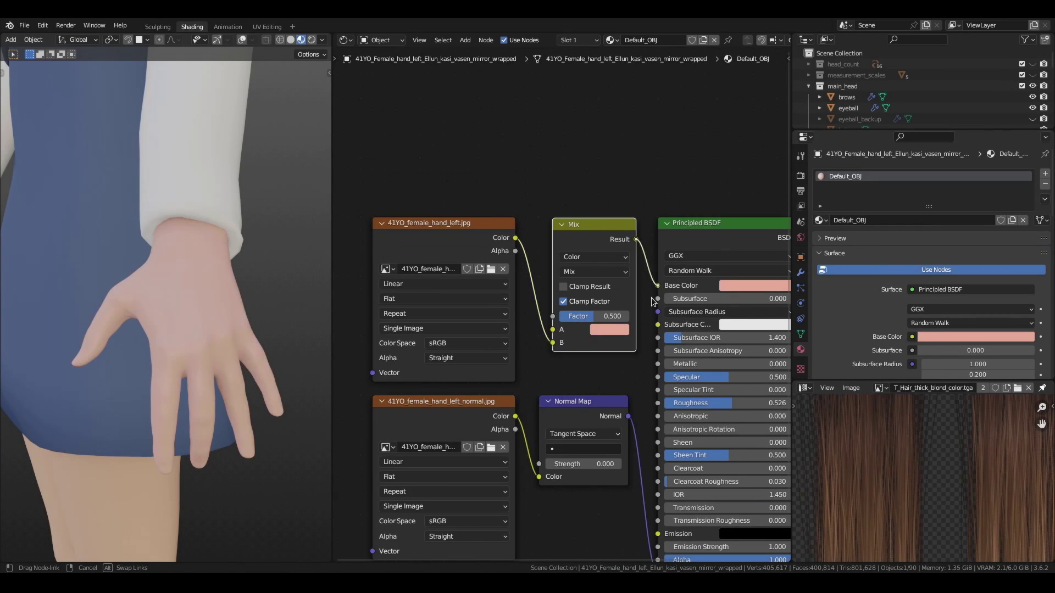
{"action": "left_click_drag", "start_coordinate": [653, 301], "coordinate": [658, 286]}
{"action": "scroll", "coordinate": [692, 304], "scroll_direction": "up", "scroll_amount": 2}
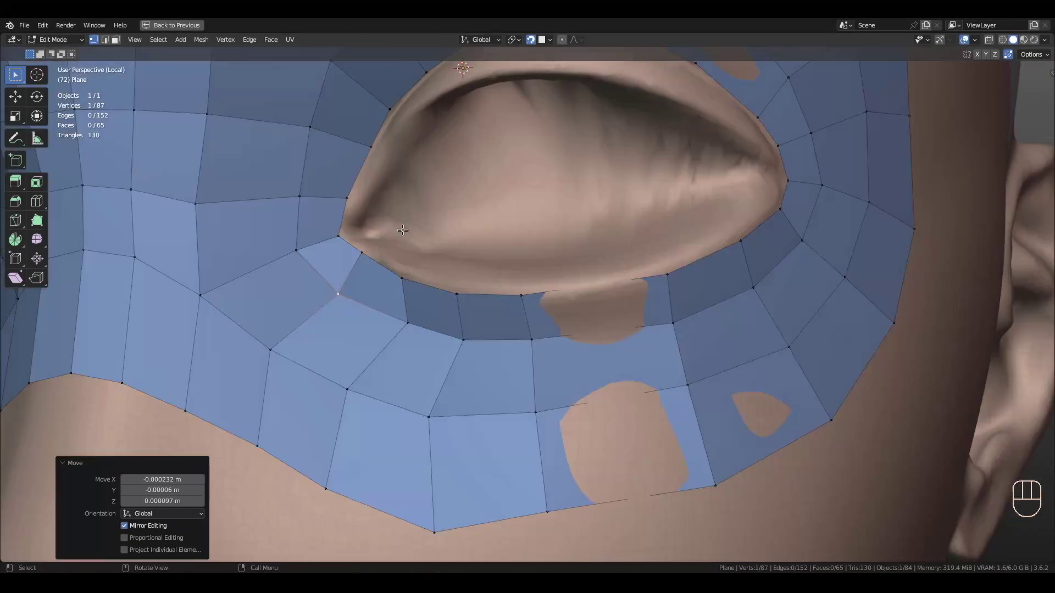
Place the remaining retopology vertices and faces around the eye and nose
{"action": "key", "text": "g"}
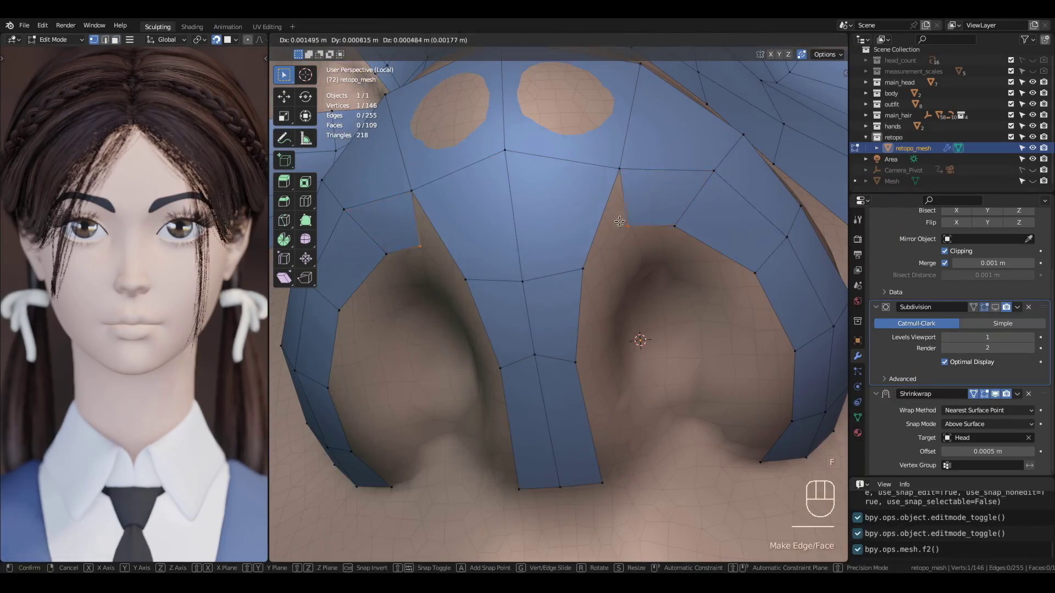
{"action": "left_click", "coordinate": [573, 316]}
{"action": "middle_click_drag", "start_coordinate": [573, 315], "coordinate": [551, 359], "text": "alt"}
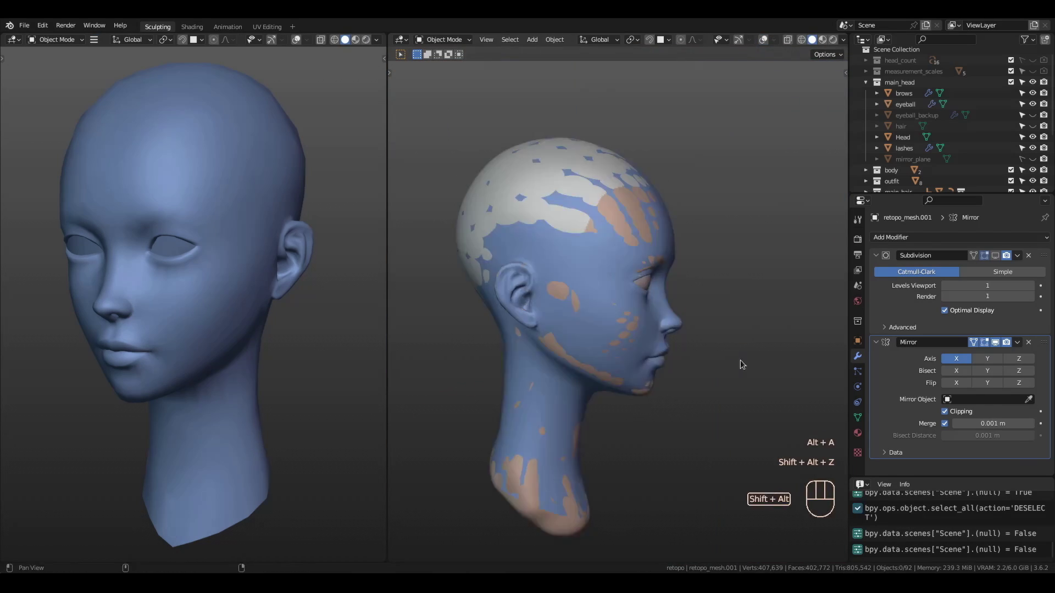
{"action": "left_click_drag", "start_coordinate": [740, 361], "coordinate": [596, 390], "text": "alt"}
Save the head as Spy_Girl_Violet_16_freeze_retopo.blend
{"action": "key", "text": "ctrl+s"}
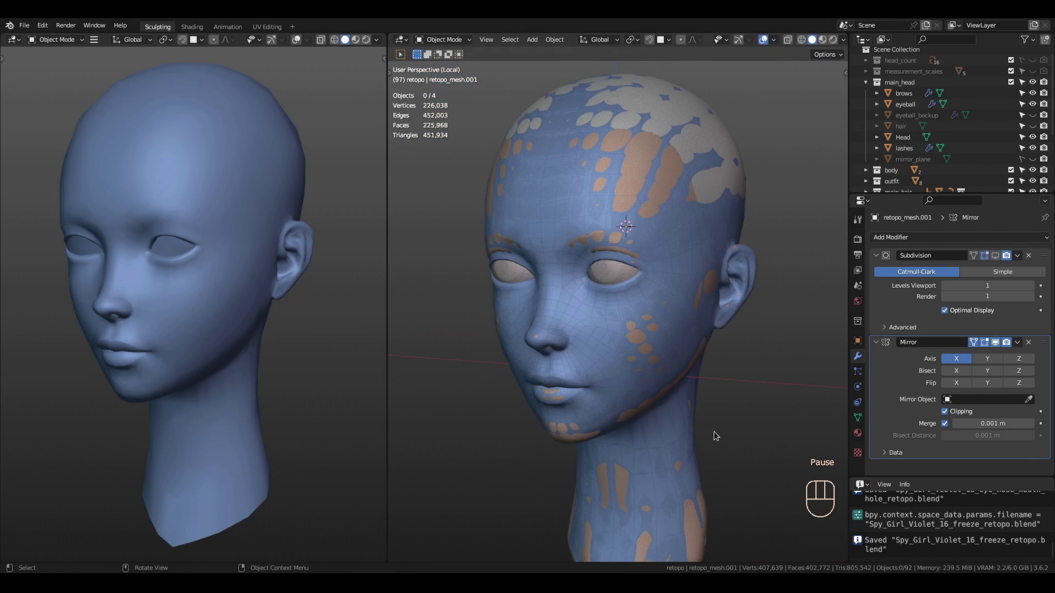
{"action": "left_click_drag", "start_coordinate": [714, 431], "coordinate": [699, 337], "text": "alt"}
{"action": "key", "text": "grave"}
{"action": "key", "text": "grave"}
{"action": "scroll", "coordinate": [723, 294], "scroll_direction": "up", "scroll_amount": 4}
Select retopo_head and enter Edit Mode to fit its UVs onto the face_CL_albedo photo
{"action": "left_click", "coordinate": [588, 286]}
{"action": "key", "text": "Tab"}
{"action": "key", "text": "Tab"}
{"action": "scroll", "coordinate": [661, 347], "scroll_direction": "down", "scroll_amount": 5}
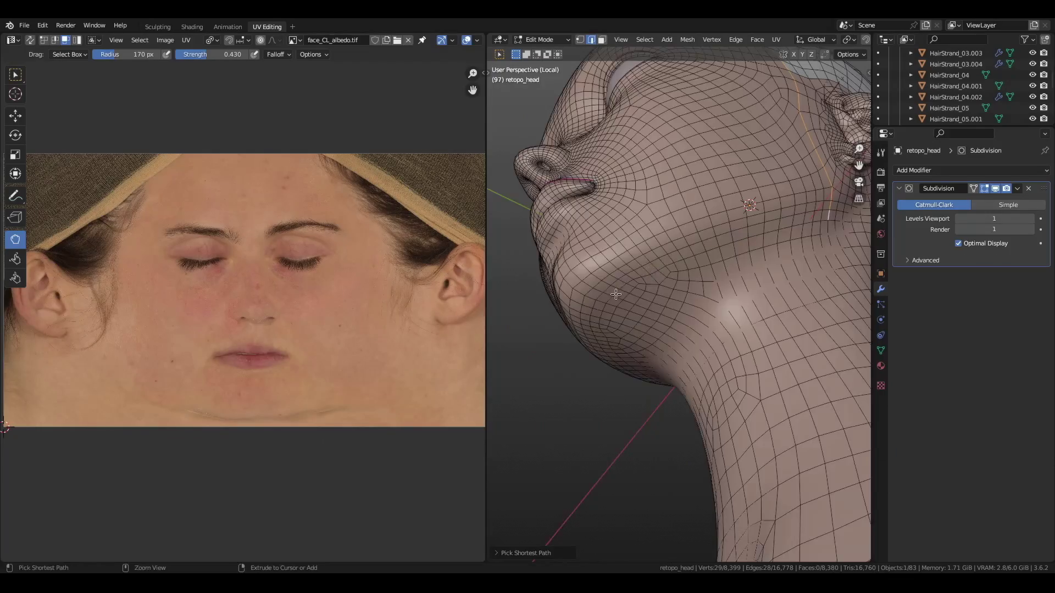
{"action": "left_click_drag", "start_coordinate": [616, 319], "coordinate": [594, 291], "text": "alt"}
{"action": "scroll", "coordinate": [594, 291], "scroll_direction": "down", "scroll_amount": 5}
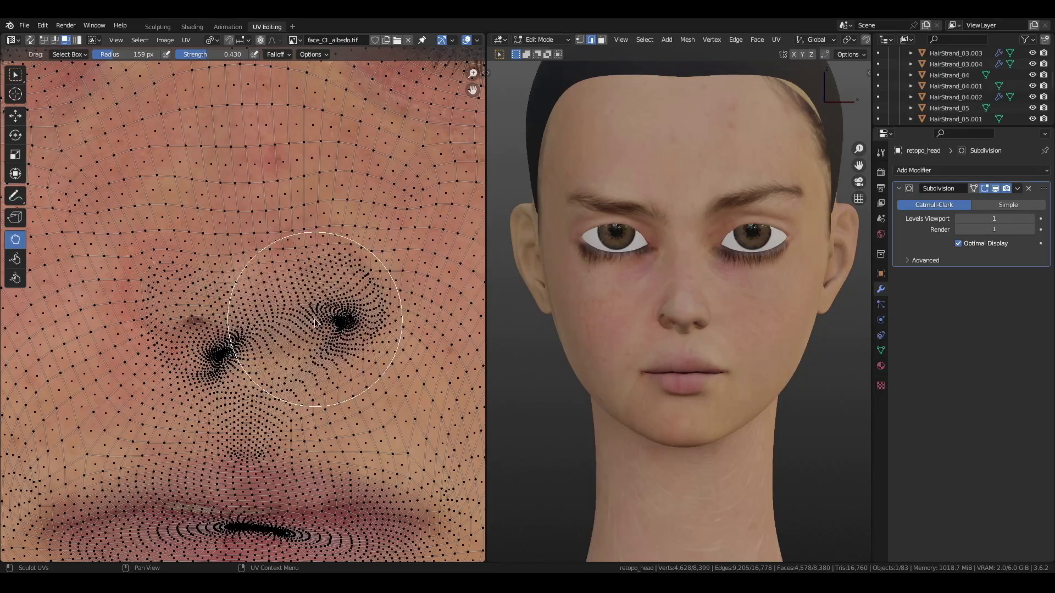
{"action": "scroll", "coordinate": [316, 322], "scroll_direction": "up", "scroll_amount": 1}
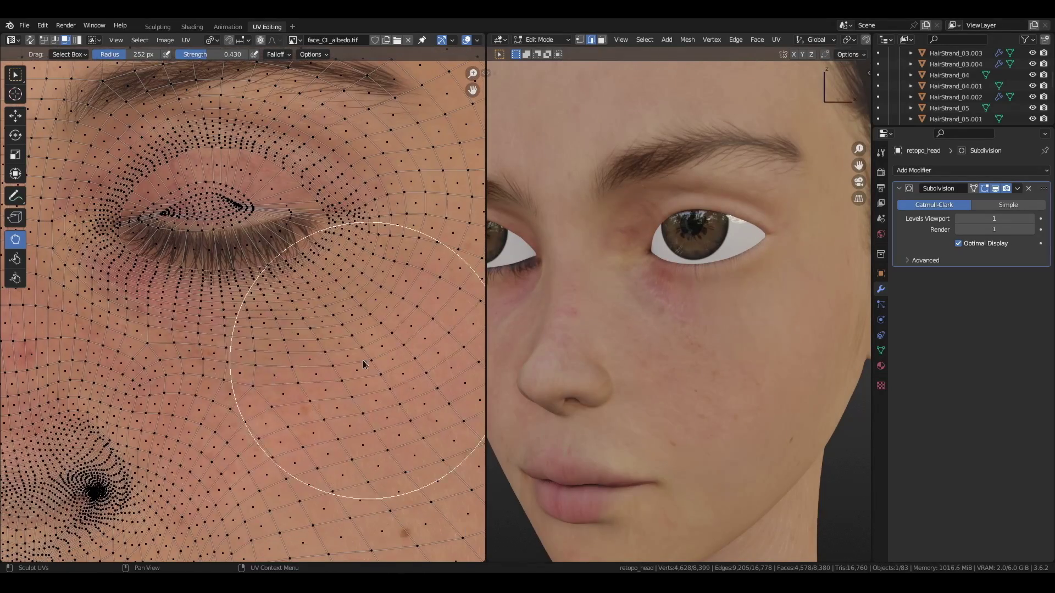
{"action": "scroll", "coordinate": [362, 364], "scroll_direction": "down", "scroll_amount": 2}
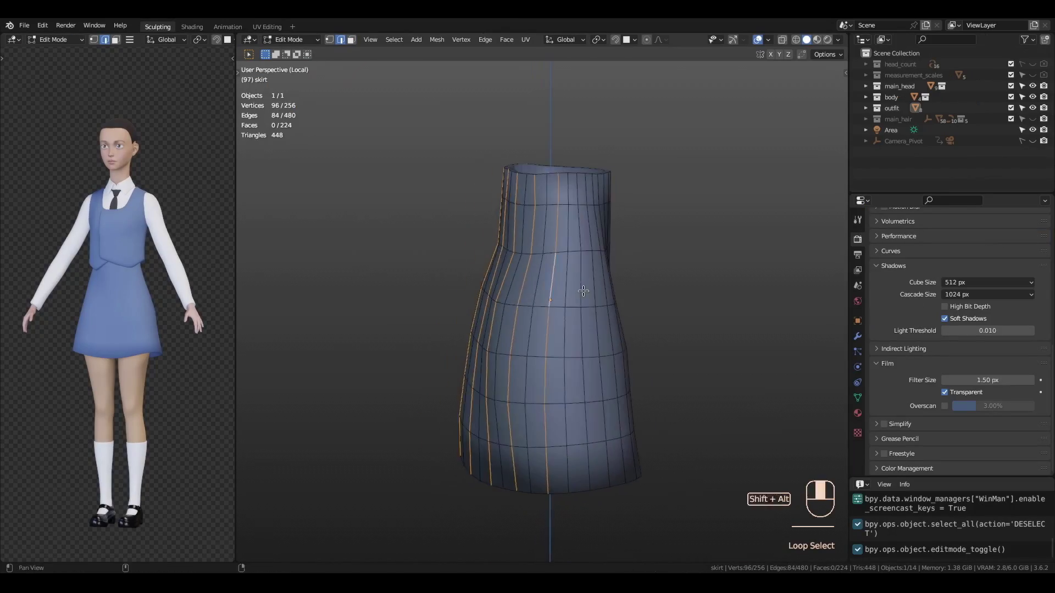
Flare alternating skirt edge loops outward by a scale of 1.237 in top view
{"action": "left_click", "coordinate": [508, 285], "text": "alt+shift"}
{"action": "key", "text": "KP_1"}
{"action": "key", "text": "1"}
{"action": "key", "text": "c"}
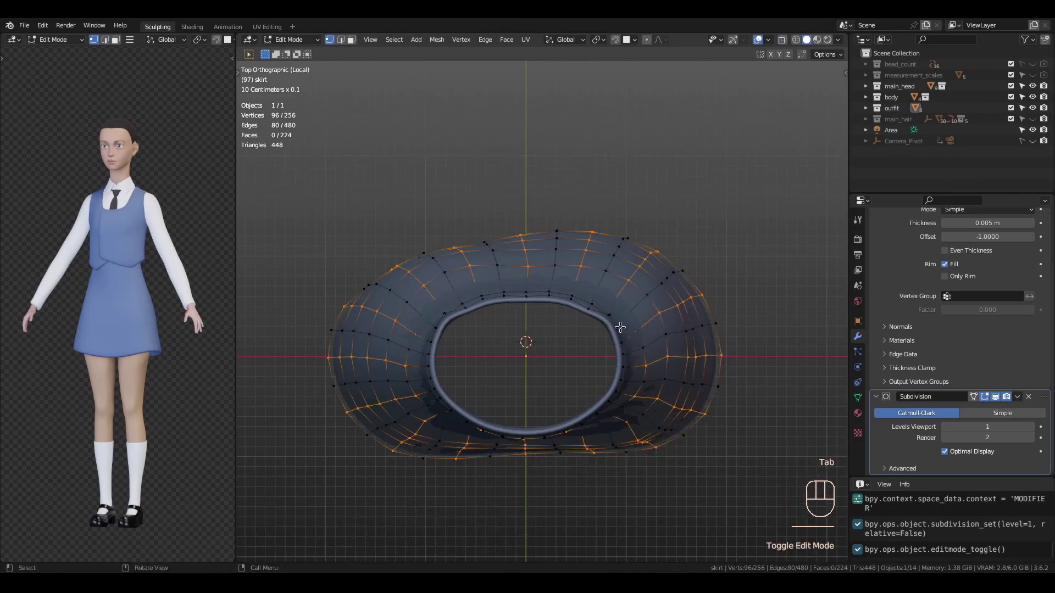
{"action": "left_click", "coordinate": [630, 300]}
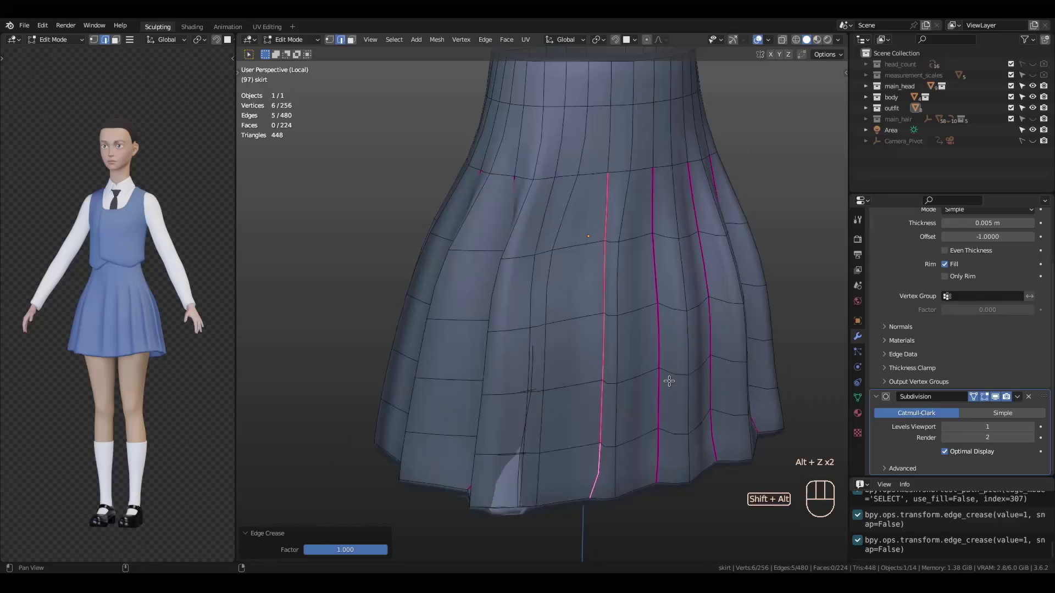
Crease the skirt's vertical fold edges to full strength 1
{"action": "left_click", "coordinate": [575, 308]}
{"action": "left_click", "coordinate": [569, 467], "text": "ctrl"}
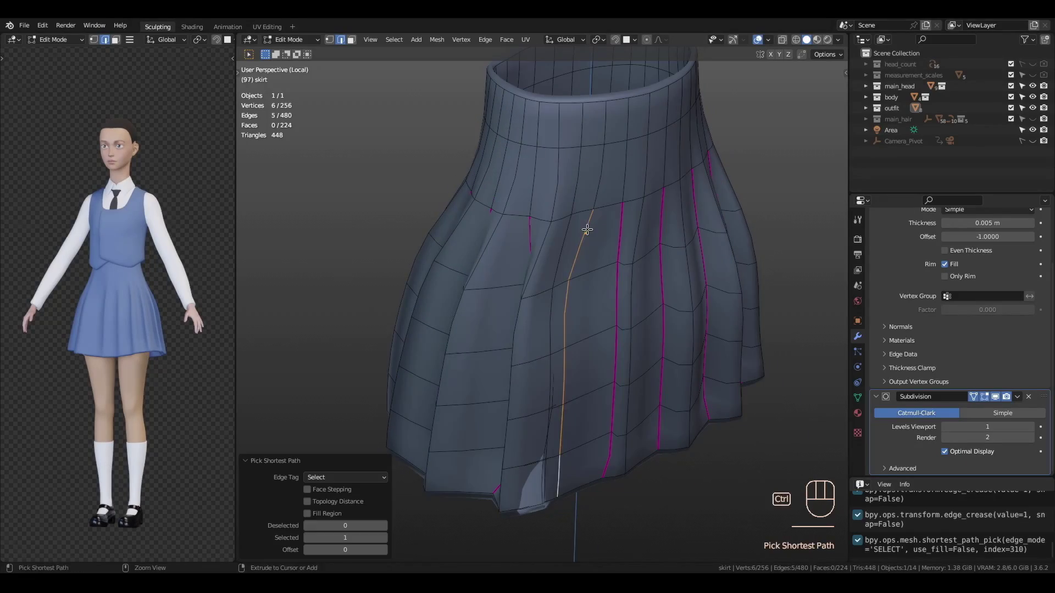
{"action": "left_click_drag", "start_coordinate": [587, 420], "coordinate": [662, 328], "text": "alt"}
{"action": "key", "text": "shift+e"}
{"action": "key", "text": "1"}
{"action": "key", "text": "Return"}
Add a loop cut at the skirt waist and lower it slightly as a waistband
{"action": "key", "text": "ctrl+r"}
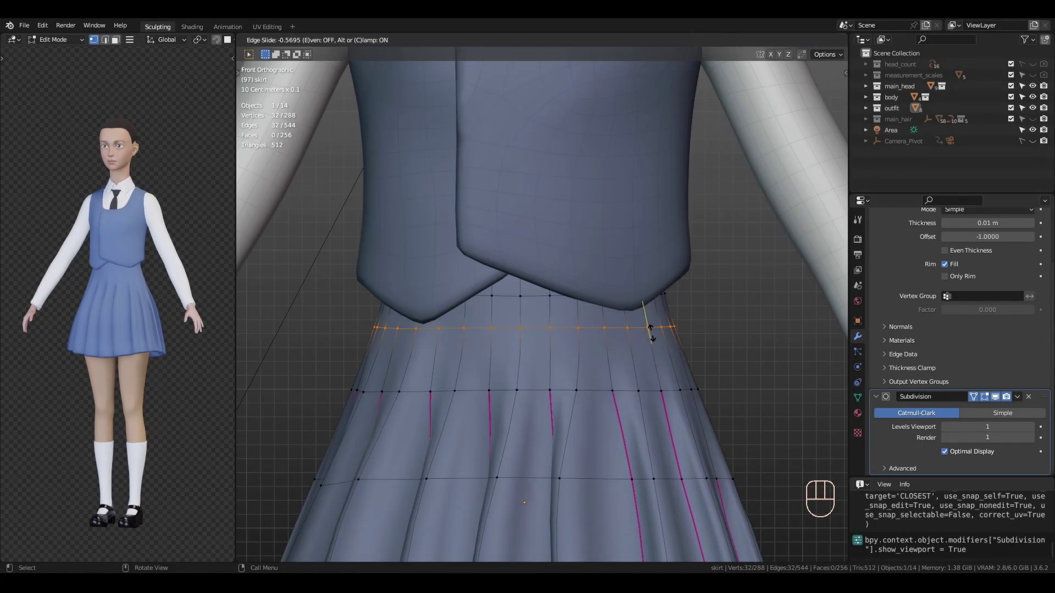
{"action": "left_click", "coordinate": [651, 332]}
{"action": "middle_click_drag", "start_coordinate": [650, 333], "coordinate": [624, 351]}
{"action": "key", "text": "g"}
{"action": "left_click", "coordinate": [624, 351]}
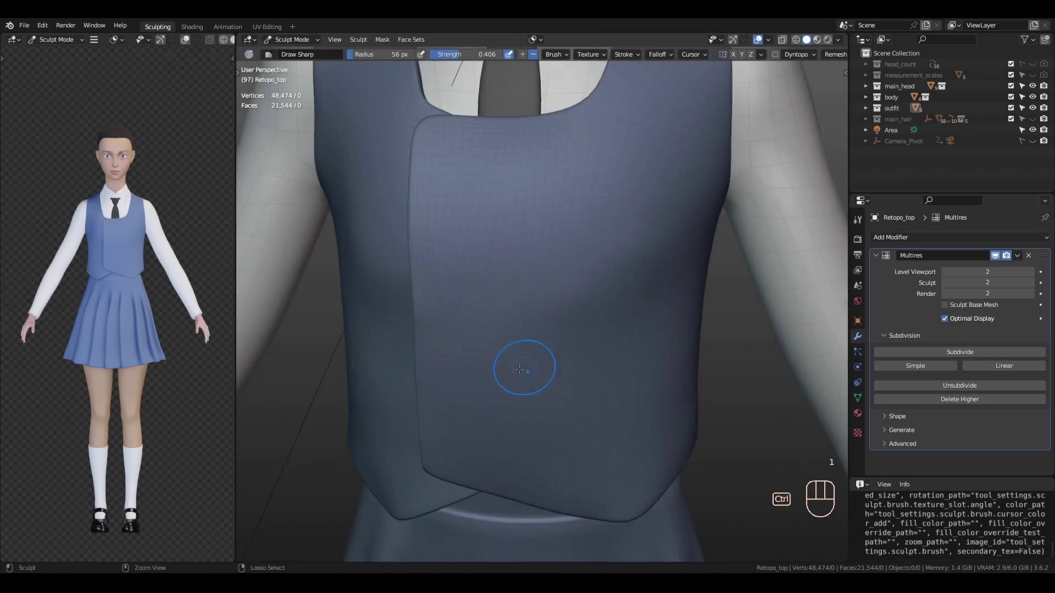
Sculpt seams into the vest with Draw Sharp, brush radius 72 then 28 px
{"action": "key", "text": "f"}
{"action": "left_click", "coordinate": [588, 335]}
{"action": "mouse_move", "coordinate": [599, 325]}
{"action": "middle_mouse_down"}
{"action": "mouse_move", "coordinate": [624, 294]}
{"action": "mouse_move", "coordinate": [565, 388]}
{"action": "mouse_move", "coordinate": [517, 372]}
{"action": "mouse_move", "coordinate": [523, 301]}
{"action": "middle_mouse_up"}
{"action": "scroll", "coordinate": [617, 377], "scroll_direction": "down", "scroll_amount": 4}
{"action": "key", "text": "t"}
{"action": "mouse_move", "coordinate": [617, 377]}
{"action": "middle_mouse_down"}
{"action": "mouse_move", "coordinate": [549, 329]}
{"action": "mouse_move", "coordinate": [539, 308]}
{"action": "middle_mouse_up"}
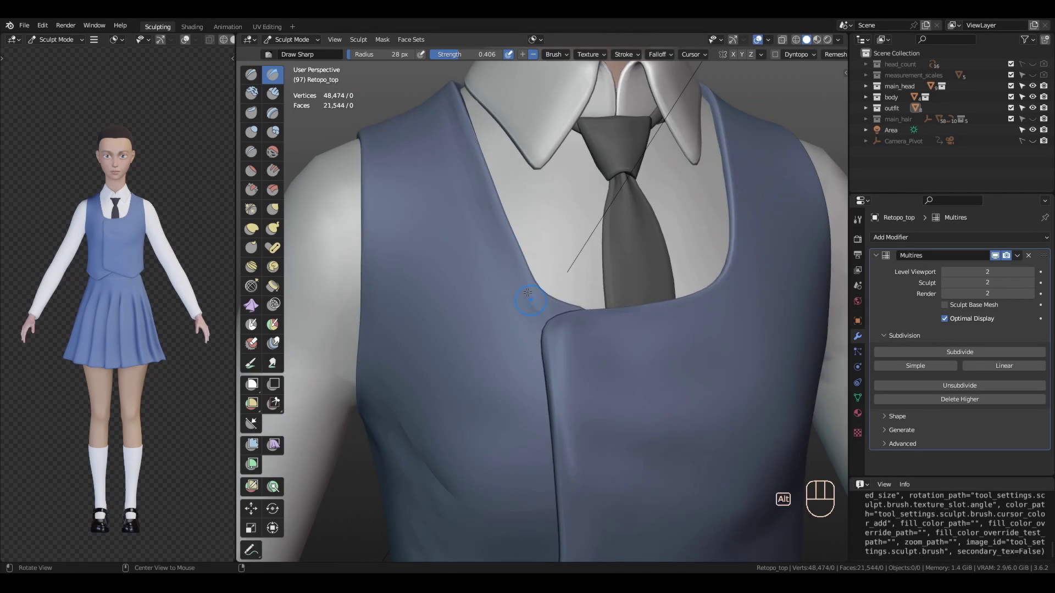
{"action": "key", "text": "f"}
{"action": "left_click", "coordinate": [625, 54]}
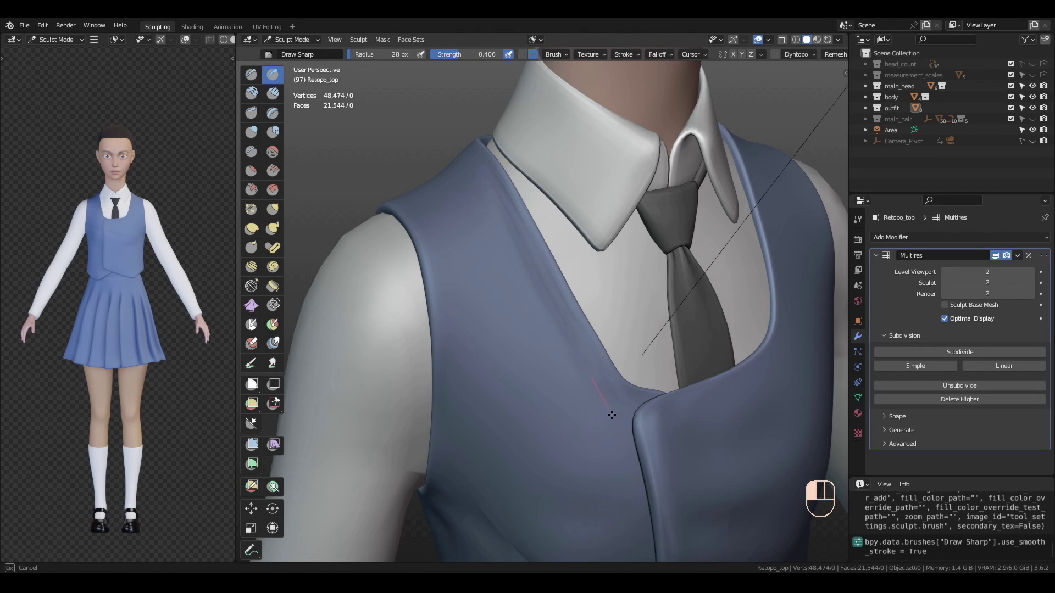
Tilt the duplicated round button discs to sit along the vest front
{"action": "middle_click_drag", "start_coordinate": [658, 426], "coordinate": [535, 407]}
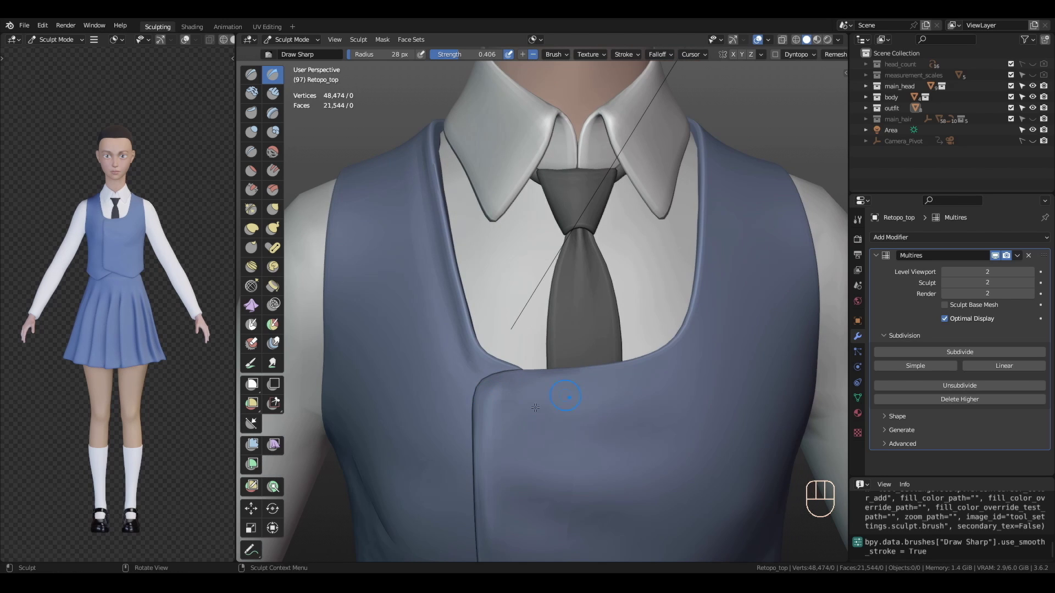
{"action": "middle_click_drag", "start_coordinate": [653, 372], "coordinate": [511, 462]}
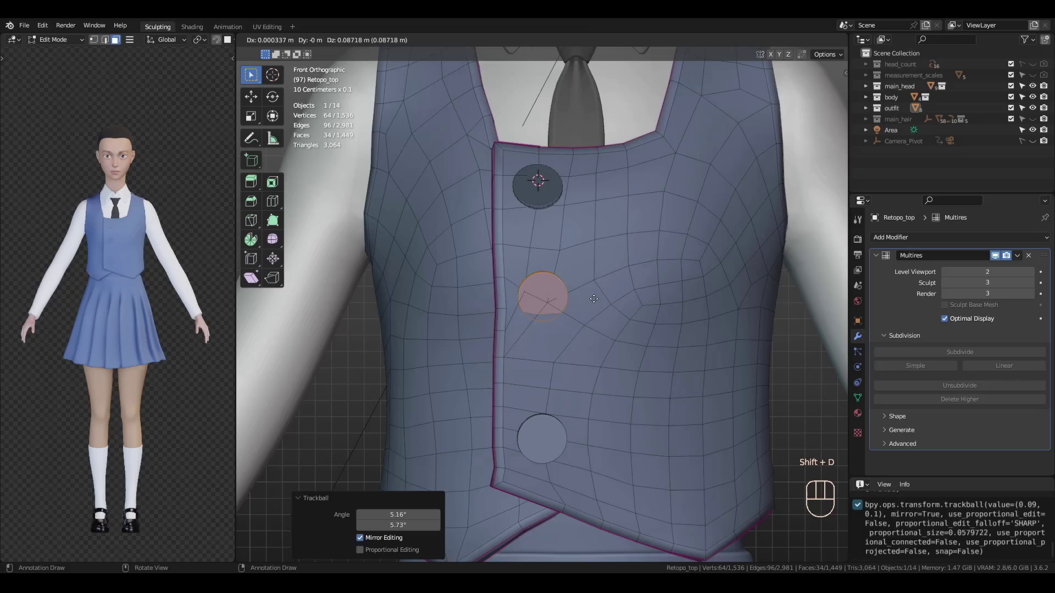
{"action": "key", "text": "r"}
{"action": "key", "text": "r"}
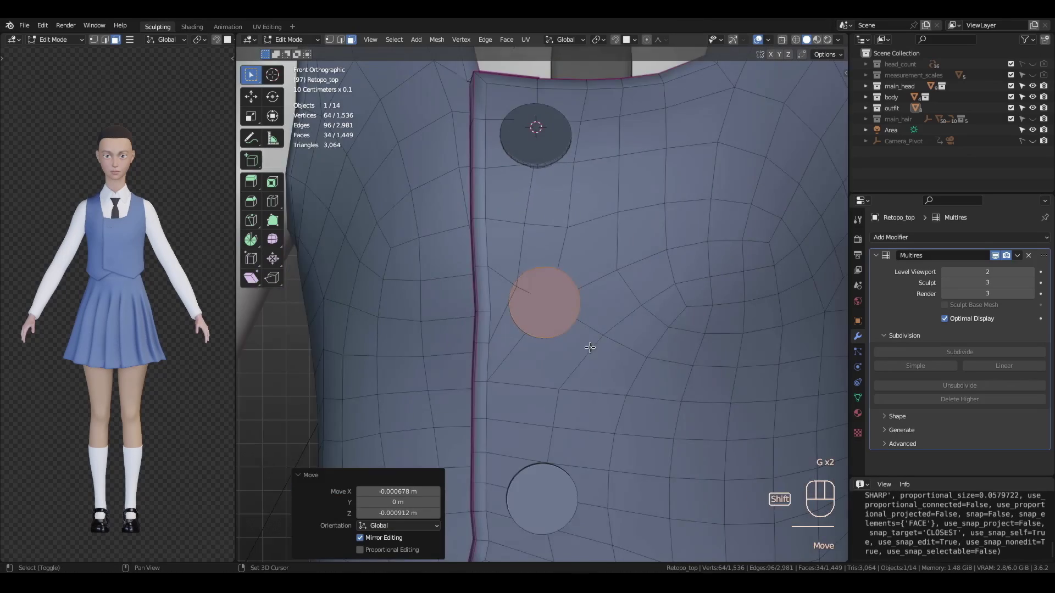
{"action": "middle_click_drag", "start_coordinate": [572, 196], "coordinate": [583, 231], "text": "shift"}
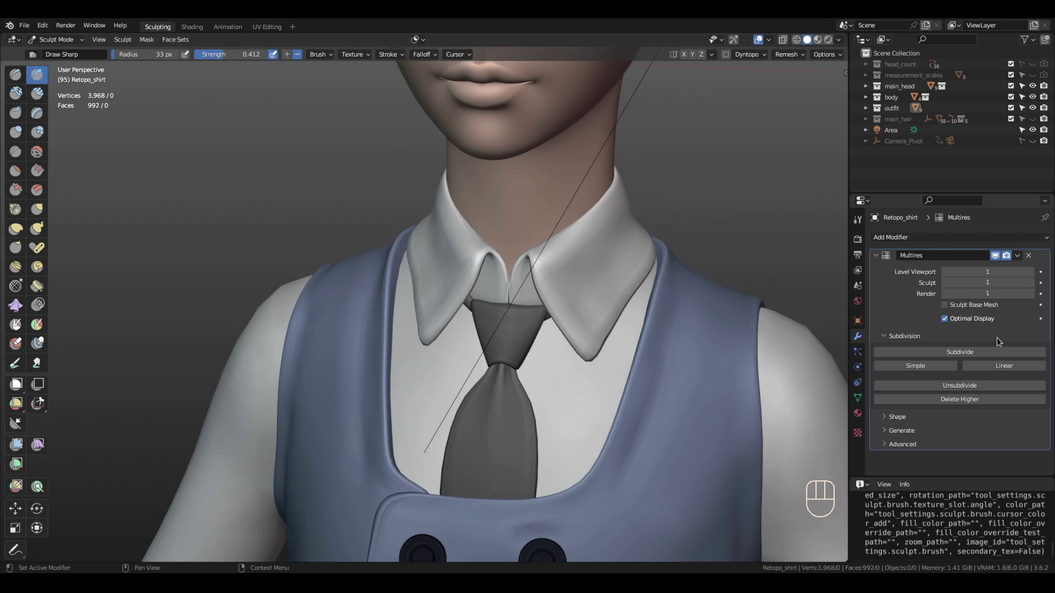
Sculpt sleeve wrinkles with a 24 px Draw Sharp brush, then Inflate/Deflate
{"action": "middle_click_drag", "start_coordinate": [702, 367], "coordinate": [494, 324]}
{"action": "key", "text": "f"}
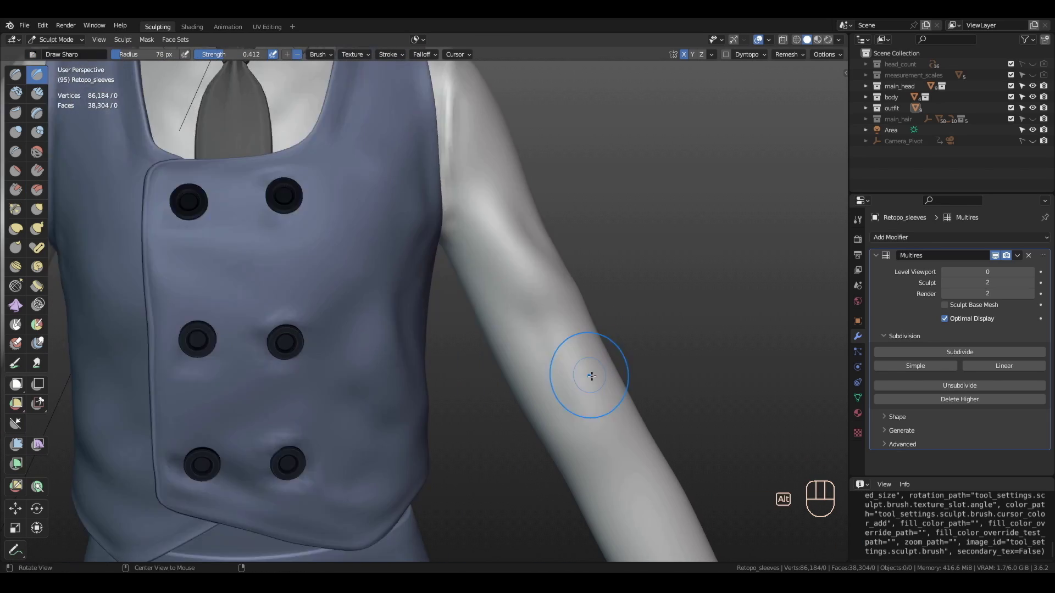
{"action": "key", "text": "i"}
{"action": "key", "text": "f"}
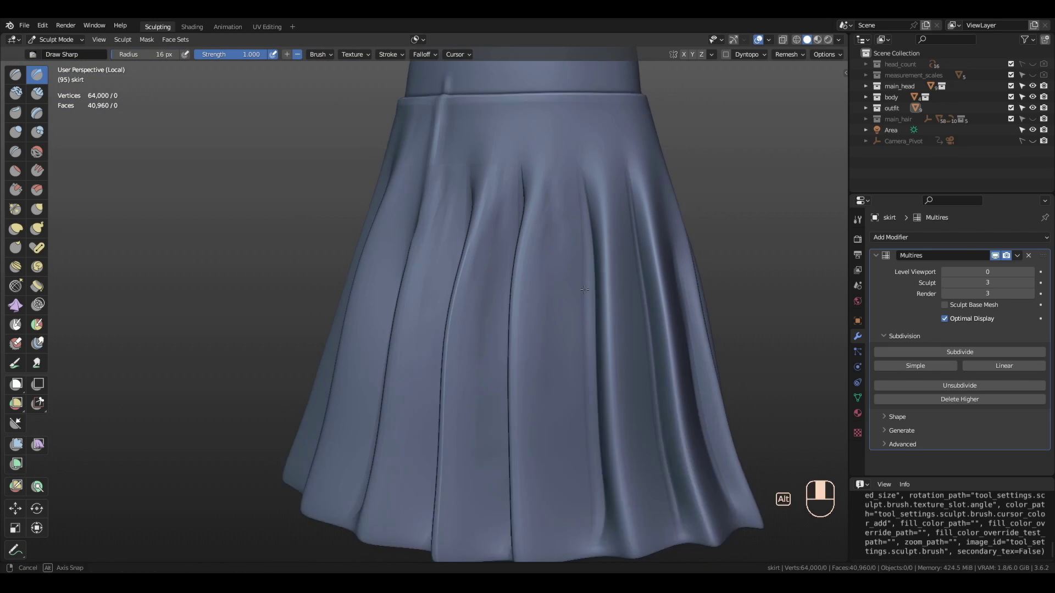
Resize the Draw Sharp brush and sculpt folds into the skirt pleats and sock cuffs
{"action": "key", "text": "f"}
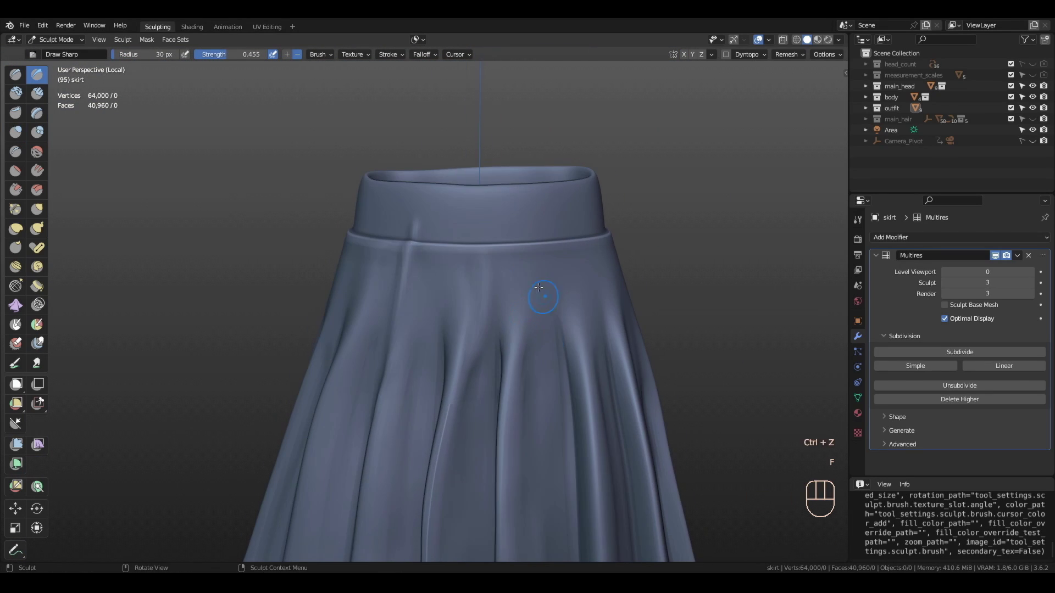
{"action": "middle_click_drag", "start_coordinate": [538, 287], "coordinate": [518, 314], "text": "alt+shift"}
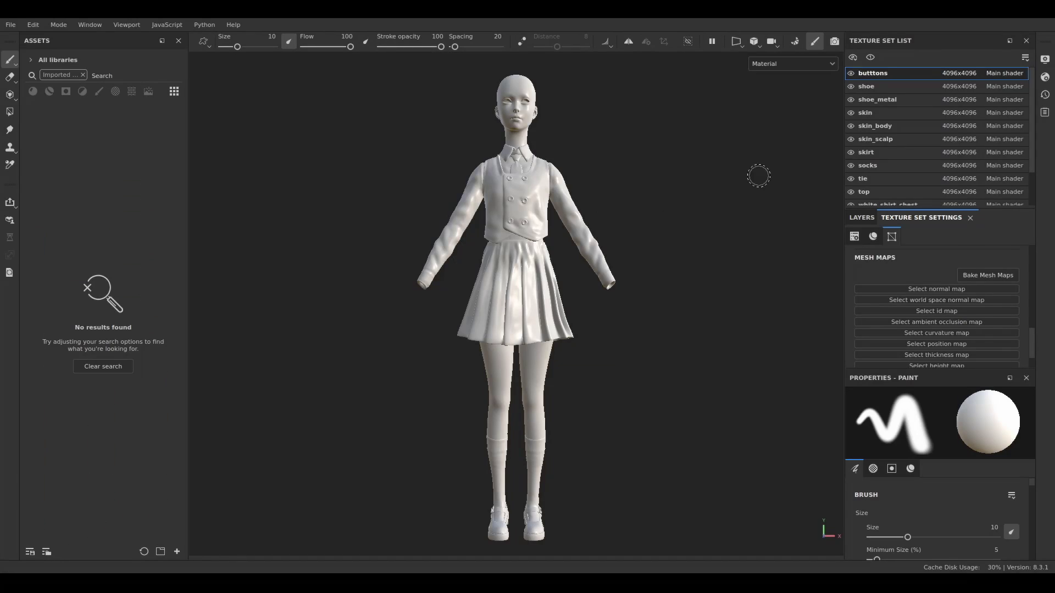
Bake the mesh maps for the texture sets and drag a fabric smart material onto the skirt
{"action": "left_click", "coordinate": [987, 275]}
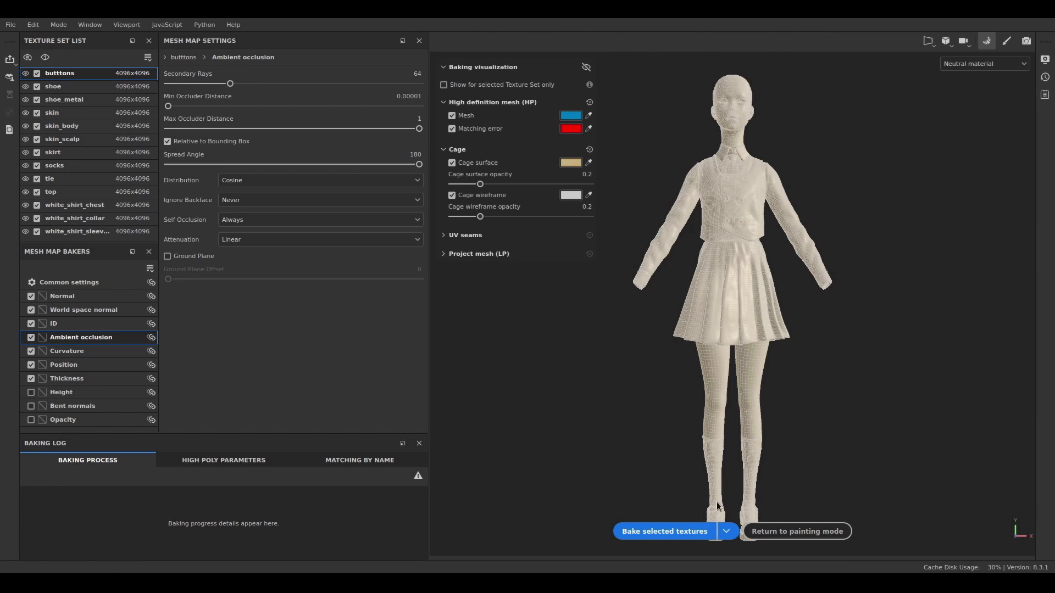
{"action": "left_click", "coordinate": [709, 530]}
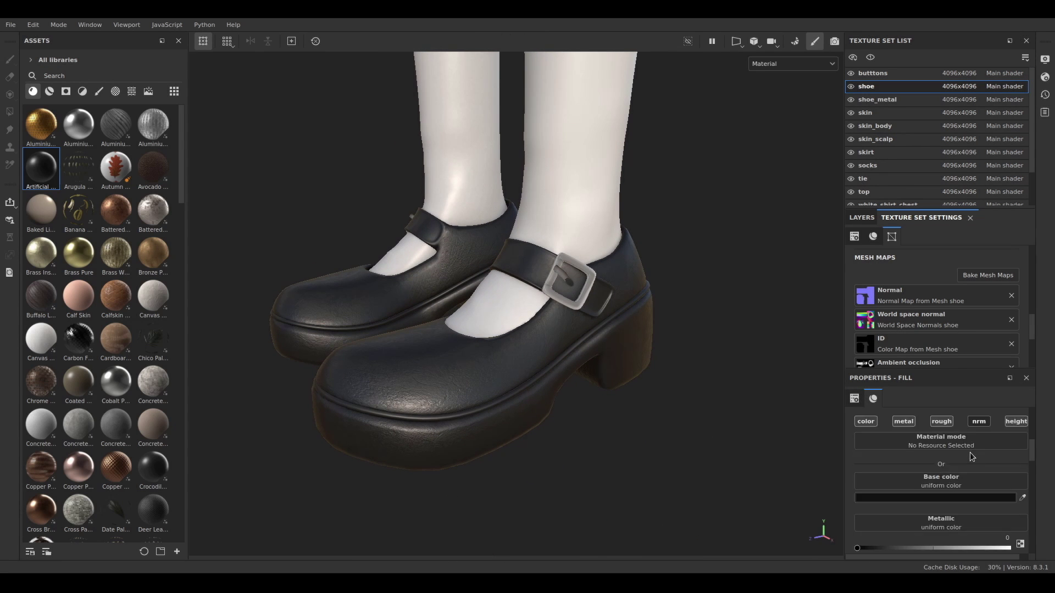
{"action": "scroll", "coordinate": [886, 471], "scroll_direction": "down", "scroll_amount": 5}
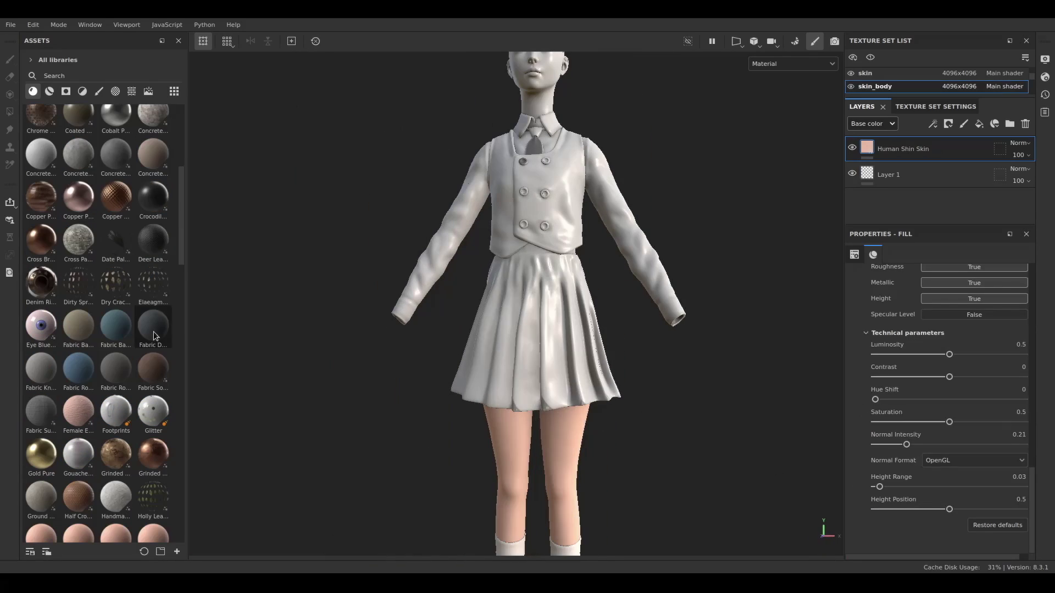
{"action": "left_click_drag", "start_coordinate": [42, 412], "coordinate": [519, 375]}
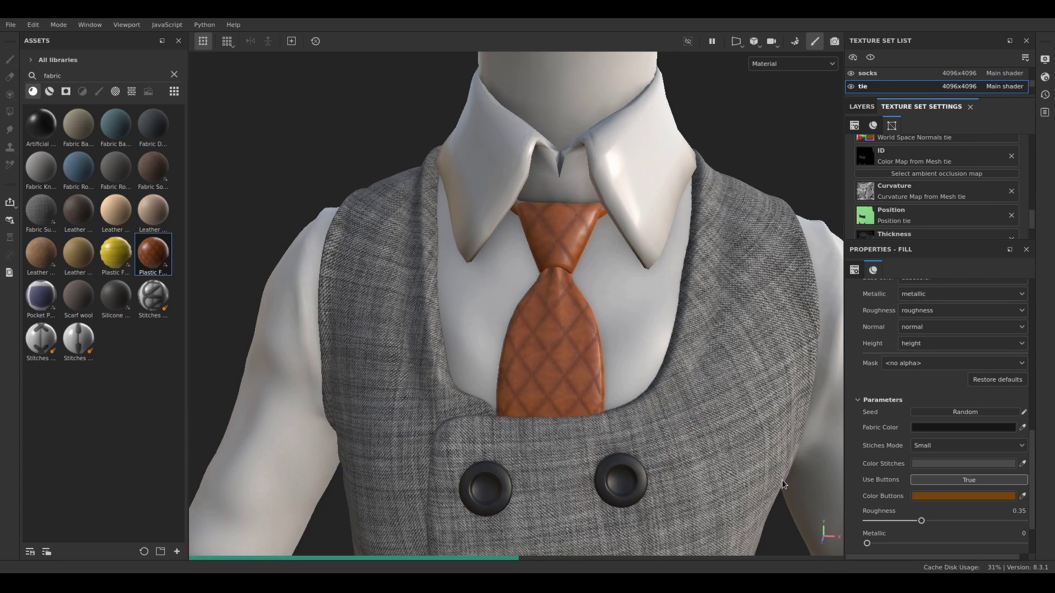
{"action": "scroll", "coordinate": [931, 455], "scroll_direction": "down", "scroll_amount": 2}
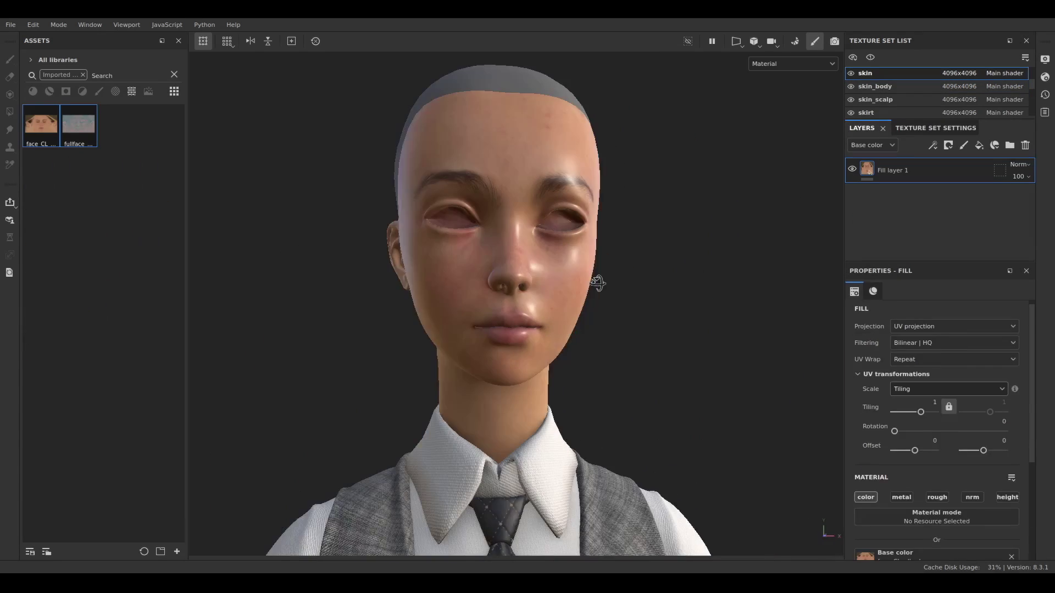
Clone over the closed eyelid texture and erase stray eye makeup
{"action": "left_click_drag", "start_coordinate": [649, 297], "coordinate": [598, 361], "text": "alt"}
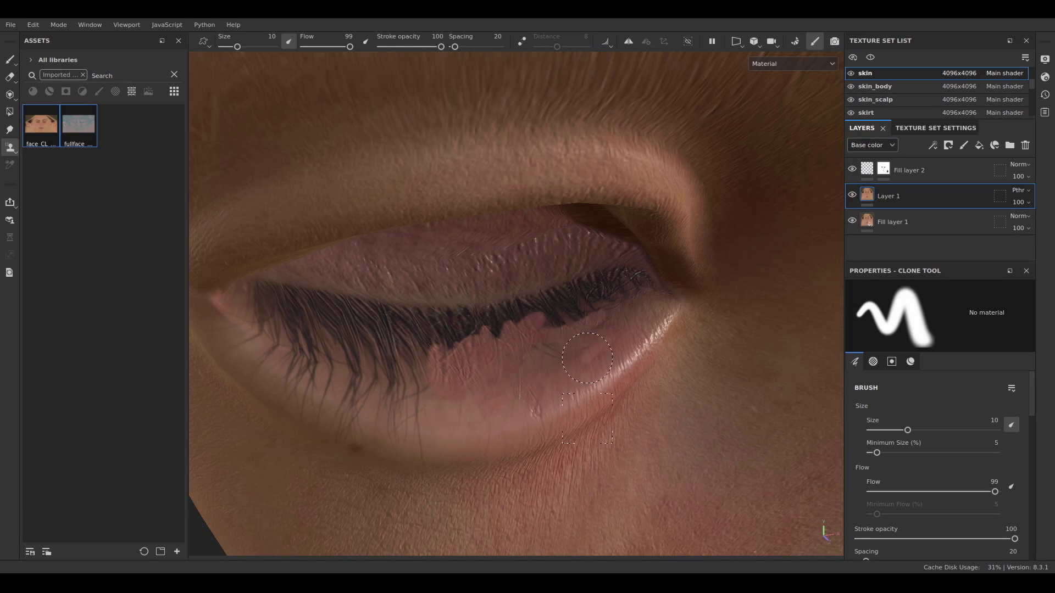
{"action": "left_click_drag", "start_coordinate": [496, 356], "coordinate": [534, 389], "text": "alt"}
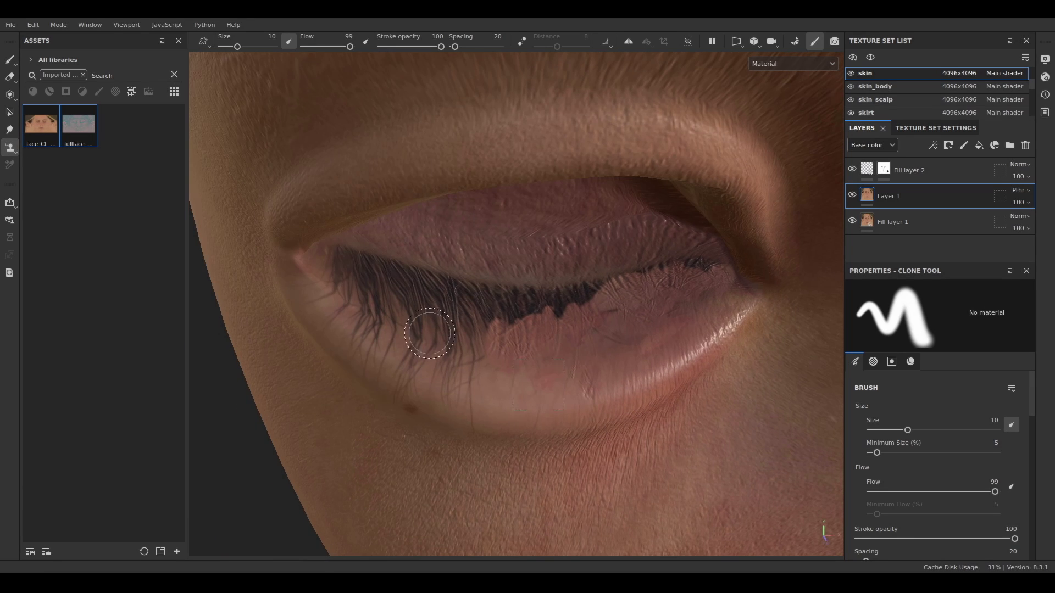
{"action": "left_click_drag", "start_coordinate": [430, 333], "coordinate": [427, 390], "text": "alt"}
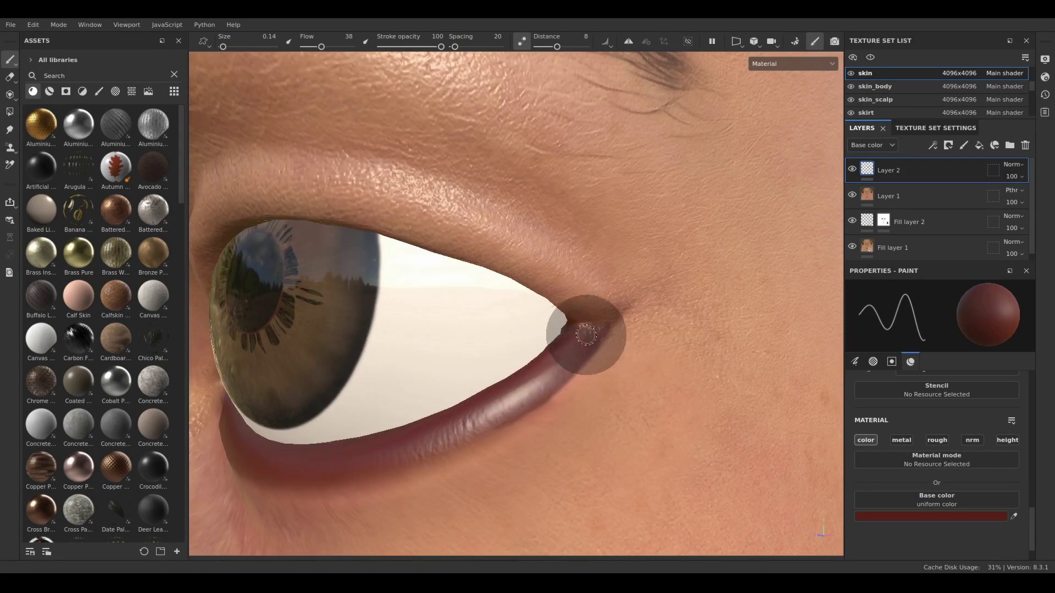
{"action": "mouse_move", "coordinate": [585, 335]}
{"action": "left_mouse_down", "text": "alt"}
{"action": "mouse_move", "coordinate": [635, 322]}
{"action": "mouse_move", "coordinate": [419, 302]}
{"action": "mouse_move", "coordinate": [633, 331]}
{"action": "mouse_move", "coordinate": [342, 329]}
{"action": "left_mouse_up", "text": "alt"}
{"action": "key", "text": "e"}
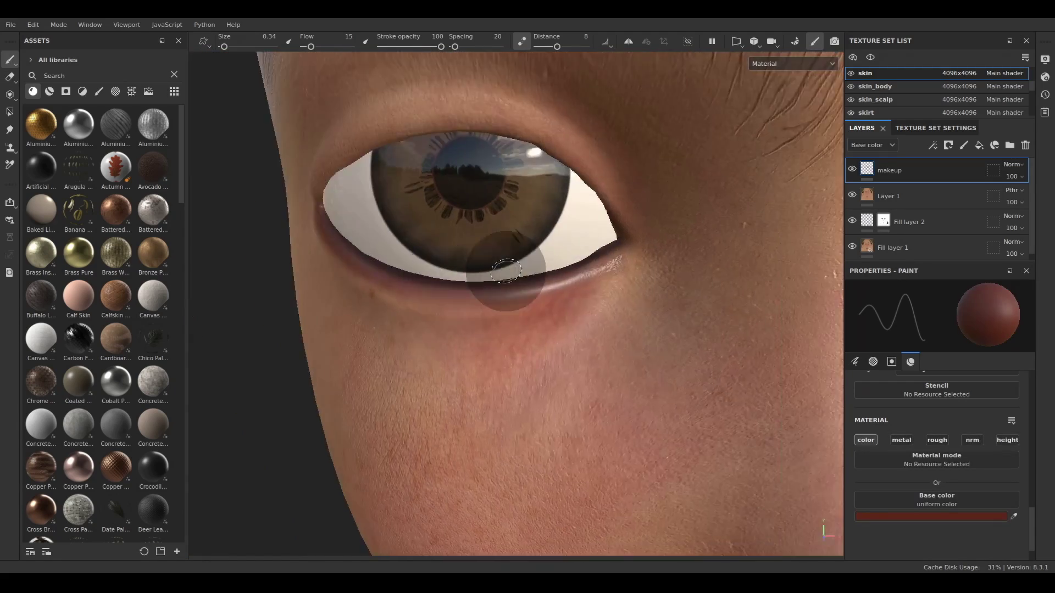
{"action": "scroll", "coordinate": [505, 270], "scroll_direction": "down", "scroll_amount": 5}
{"action": "scroll", "coordinate": [502, 320], "scroll_direction": "up", "scroll_amount": 5}
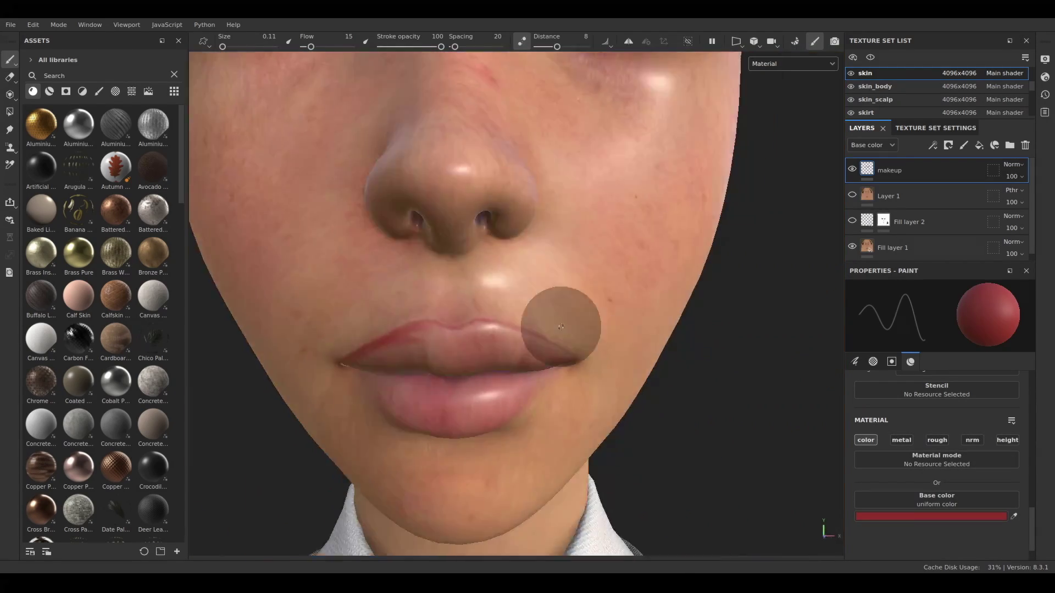
{"action": "scroll", "coordinate": [616, 308], "scroll_direction": "up", "scroll_amount": 5}
Paint the red lip colour, erasing overspill, and spray freckles across the face
{"action": "mouse_move", "coordinate": [688, 350]}
{"action": "left_mouse_down", "text": "alt"}
{"action": "mouse_move", "coordinate": [576, 285]}
{"action": "mouse_move", "coordinate": [463, 310]}
{"action": "mouse_move", "coordinate": [541, 177]}
{"action": "mouse_move", "coordinate": [549, 274]}
{"action": "mouse_move", "coordinate": [588, 369]}
{"action": "left_mouse_up", "text": "alt"}
{"action": "key", "text": "e"}
{"action": "key", "text": "p"}
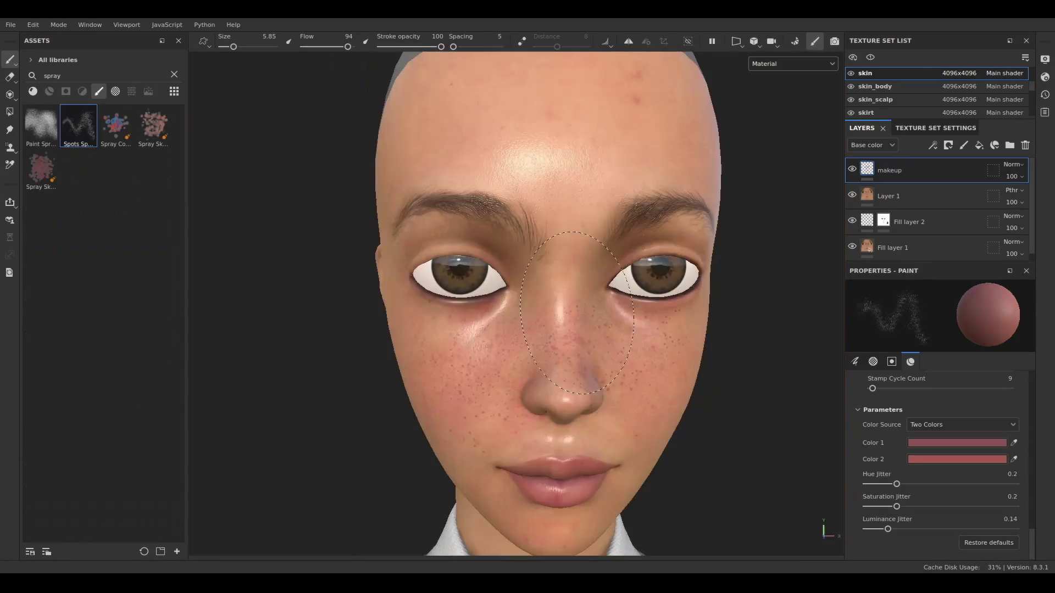
{"action": "mouse_move", "coordinate": [549, 351]}
{"action": "left_mouse_down", "text": "alt"}
{"action": "mouse_move", "coordinate": [659, 352]}
{"action": "mouse_move", "coordinate": [632, 340]}
{"action": "mouse_move", "coordinate": [730, 297]}
{"action": "left_mouse_up", "text": "alt"}
Move a stop on the skin's roughness Color Ramp to 0.536 and make it black
{"action": "scroll", "coordinate": [703, 314], "scroll_direction": "up", "scroll_amount": 5}
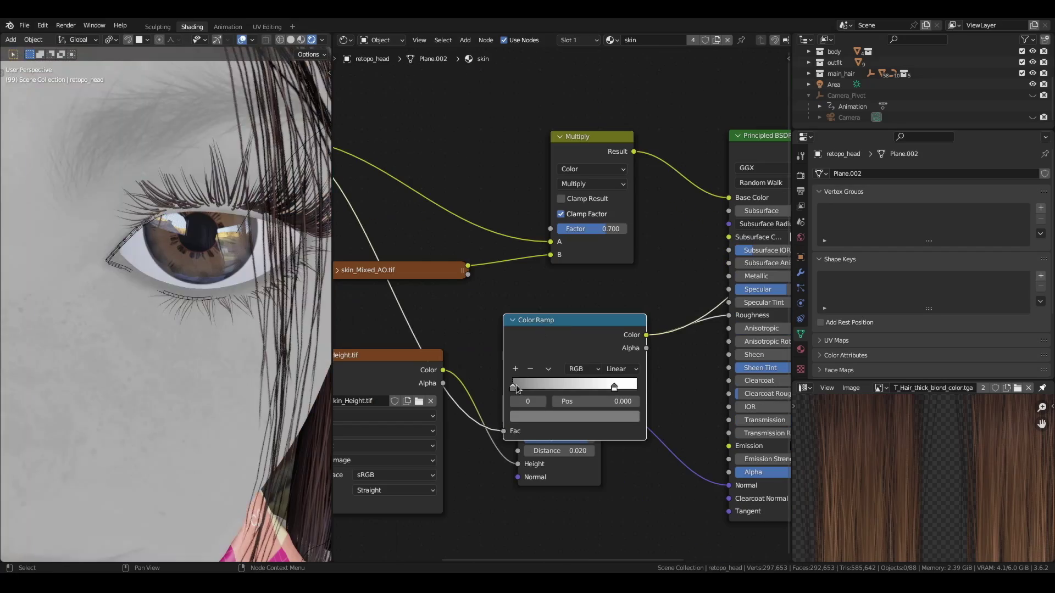
{"action": "left_click", "coordinate": [522, 388]}
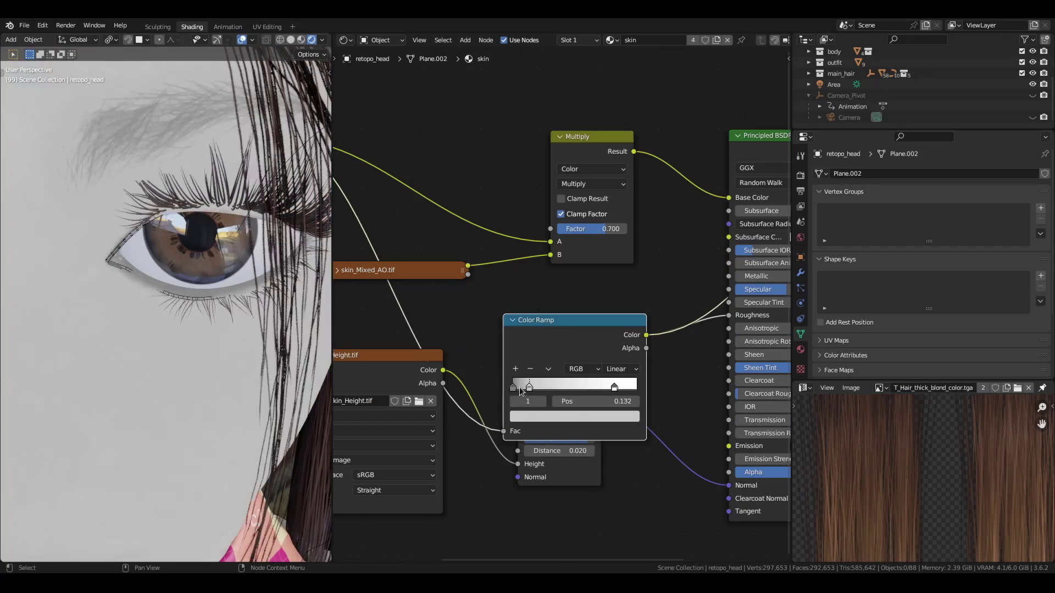
{"action": "left_click_drag", "start_coordinate": [521, 389], "coordinate": [574, 379]}
{"action": "left_click", "coordinate": [574, 415]}
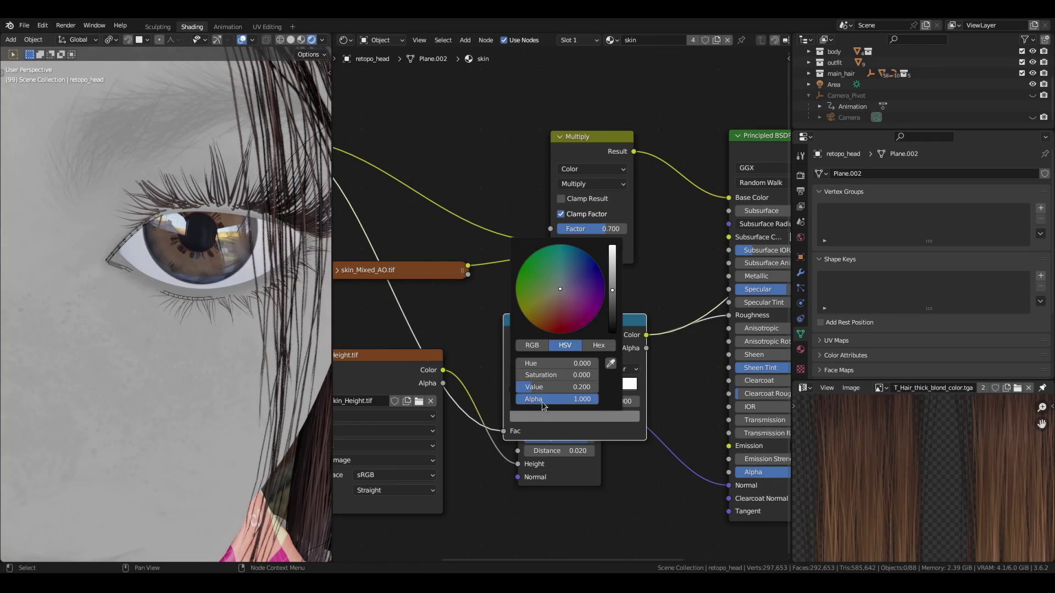
{"action": "left_click", "coordinate": [612, 332]}
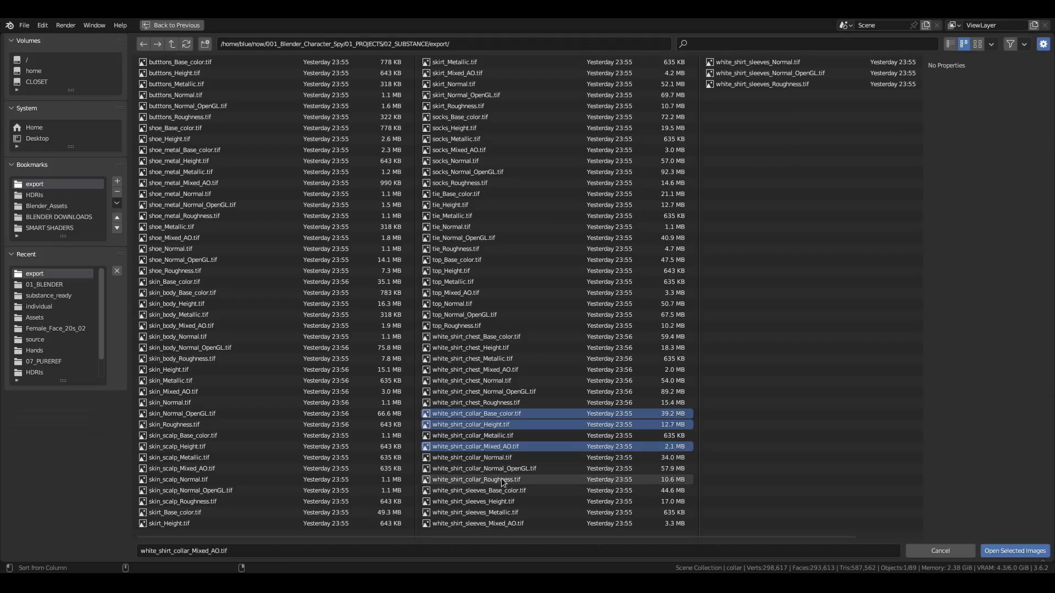
Load the selected collar image textures into the material
{"action": "left_click", "coordinate": [501, 479], "text": "ctrl"}
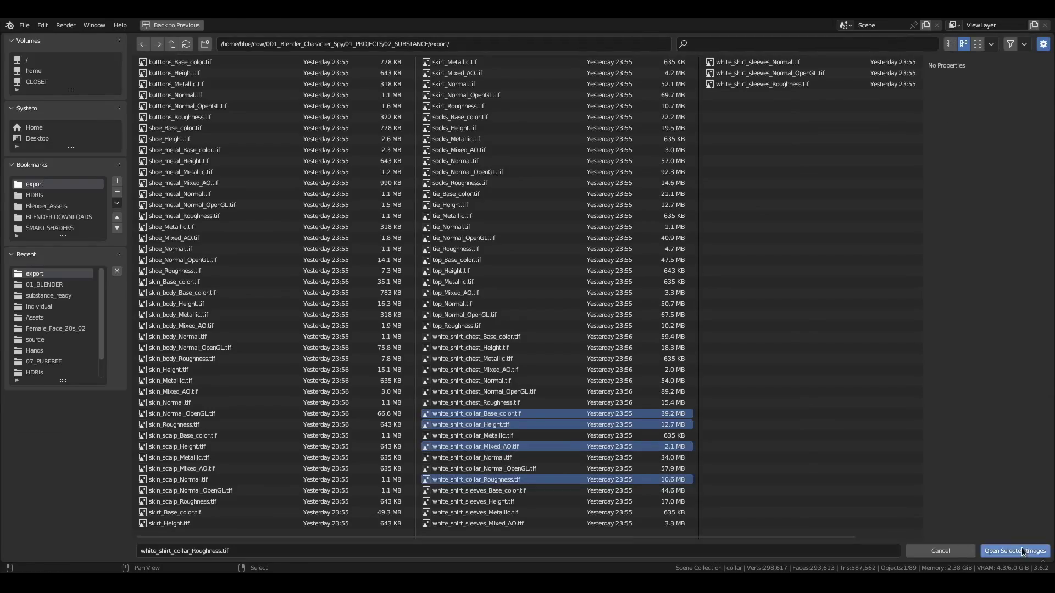
{"action": "left_click", "coordinate": [1016, 551]}
{"action": "scroll", "coordinate": [170, 278], "scroll_direction": "up", "scroll_amount": 5}
{"action": "scroll", "coordinate": [169, 282], "scroll_direction": "up", "scroll_amount": 2}
{"action": "middle_click_drag", "start_coordinate": [525, 320], "coordinate": [555, 258]}
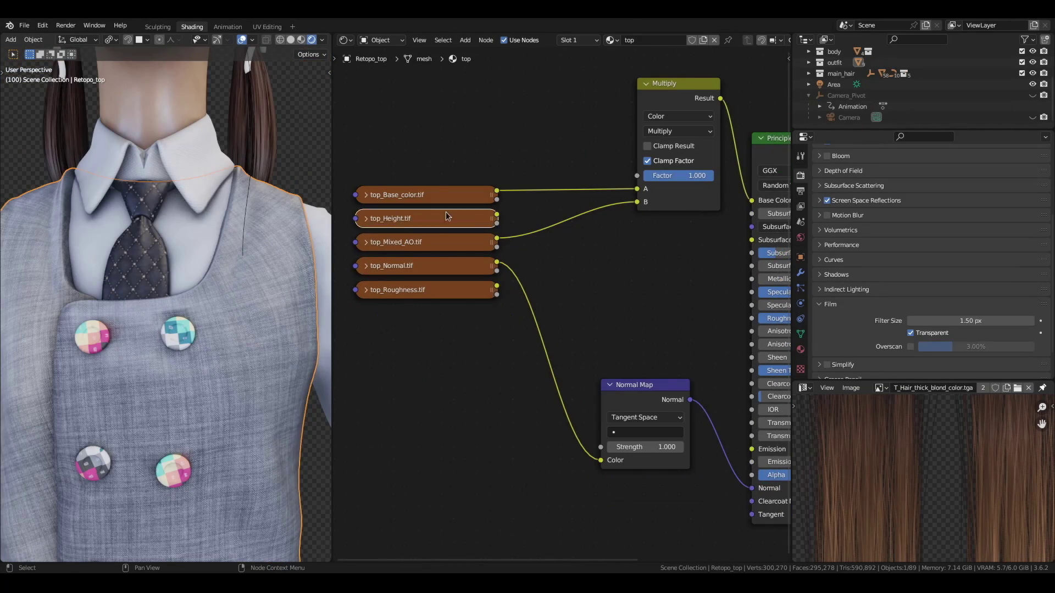
Connect the roughness texture to the Principled BSDF's Roughness input
{"action": "scroll", "coordinate": [446, 212], "scroll_direction": "up", "scroll_amount": 2}
{"action": "left_click_drag", "start_coordinate": [390, 279], "coordinate": [638, 309]}
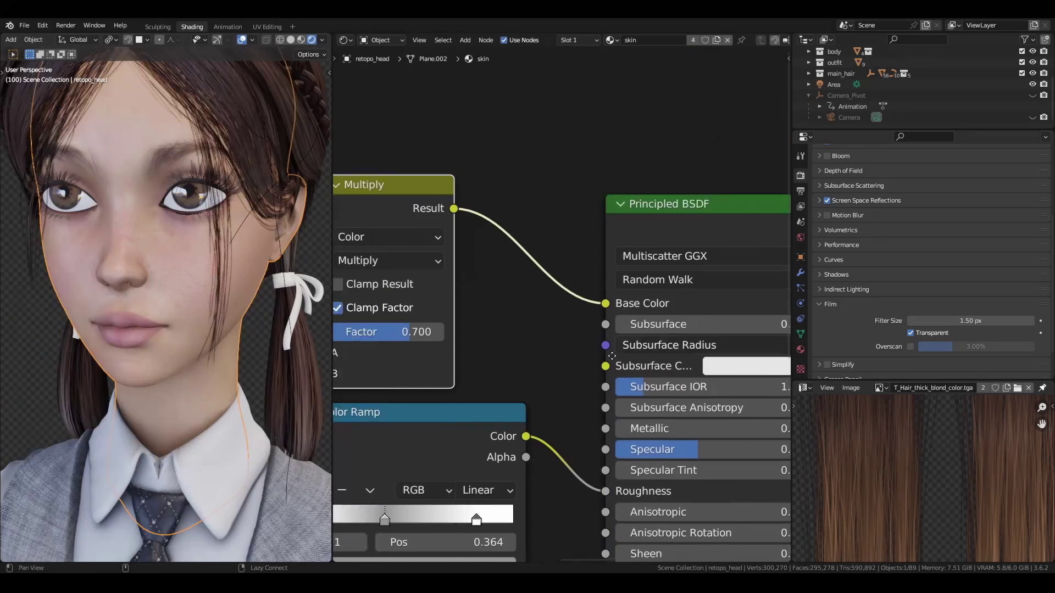
{"action": "middle_click_drag", "start_coordinate": [611, 356], "coordinate": [560, 356]}
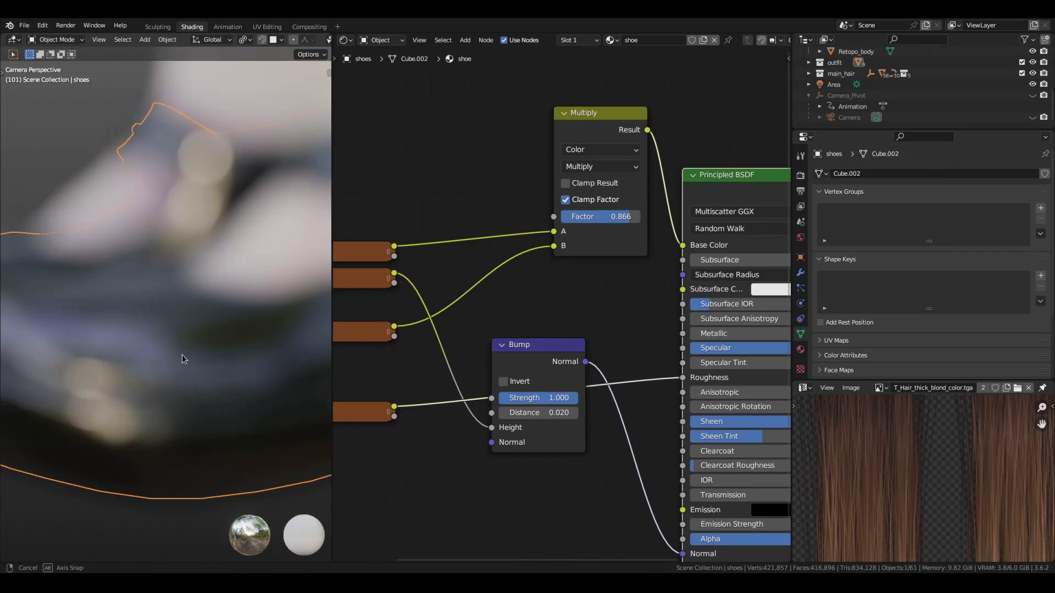
{"action": "mouse_move", "coordinate": [183, 354]}
{"action": "middle_mouse_down"}
{"action": "mouse_move", "coordinate": [93, 374]}
{"action": "mouse_move", "coordinate": [202, 371]}
{"action": "mouse_move", "coordinate": [68, 373]}
{"action": "mouse_move", "coordinate": [91, 384]}
{"action": "mouse_move", "coordinate": [313, 400]}
{"action": "middle_mouse_up"}
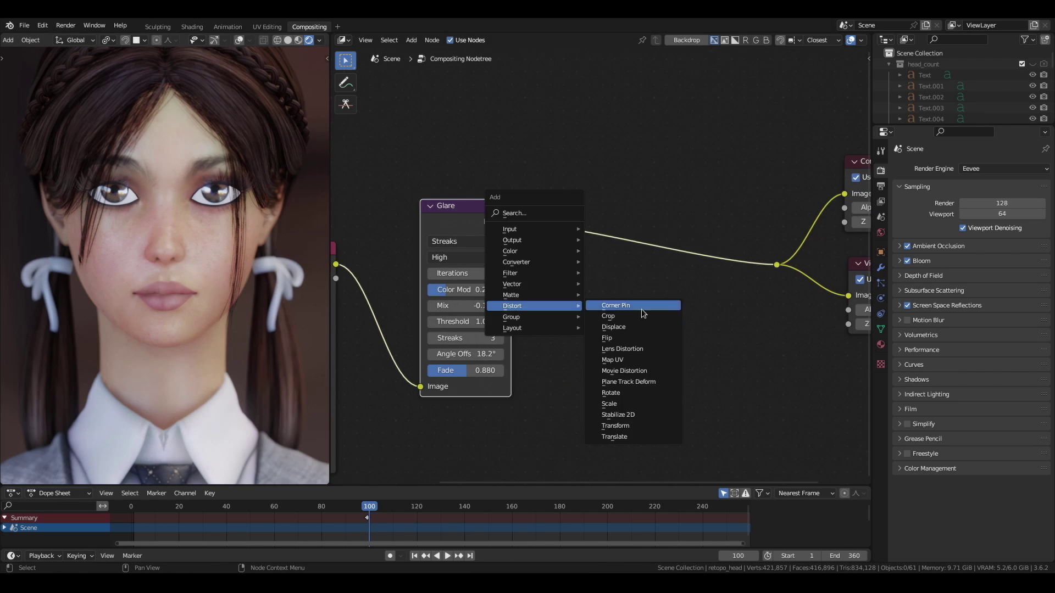
Insert Lens Distortion and then Blur nodes after the Glare node in the compositor
{"action": "left_click", "coordinate": [631, 359]}
{"action": "left_click", "coordinate": [636, 316]}
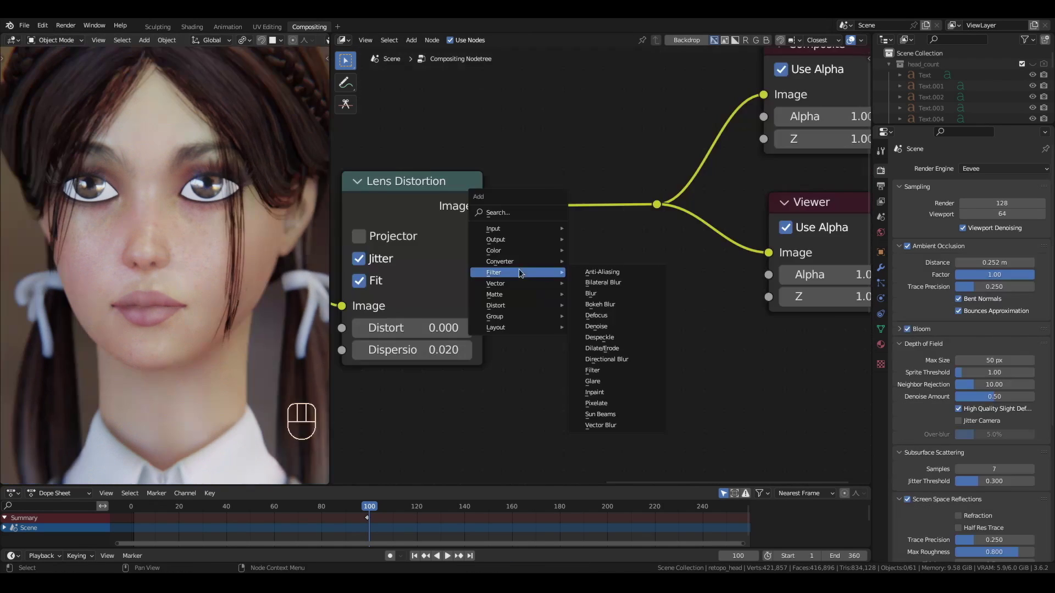
{"action": "left_click", "coordinate": [598, 299]}
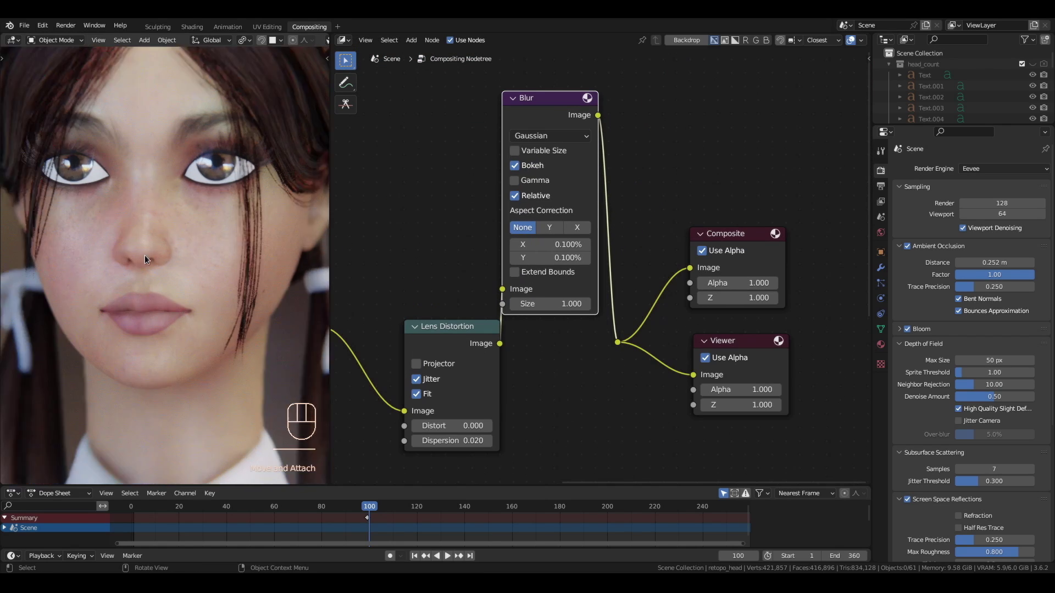
{"action": "scroll", "coordinate": [148, 240], "scroll_direction": "up", "scroll_amount": 3}
{"action": "left_click", "coordinate": [561, 110]}
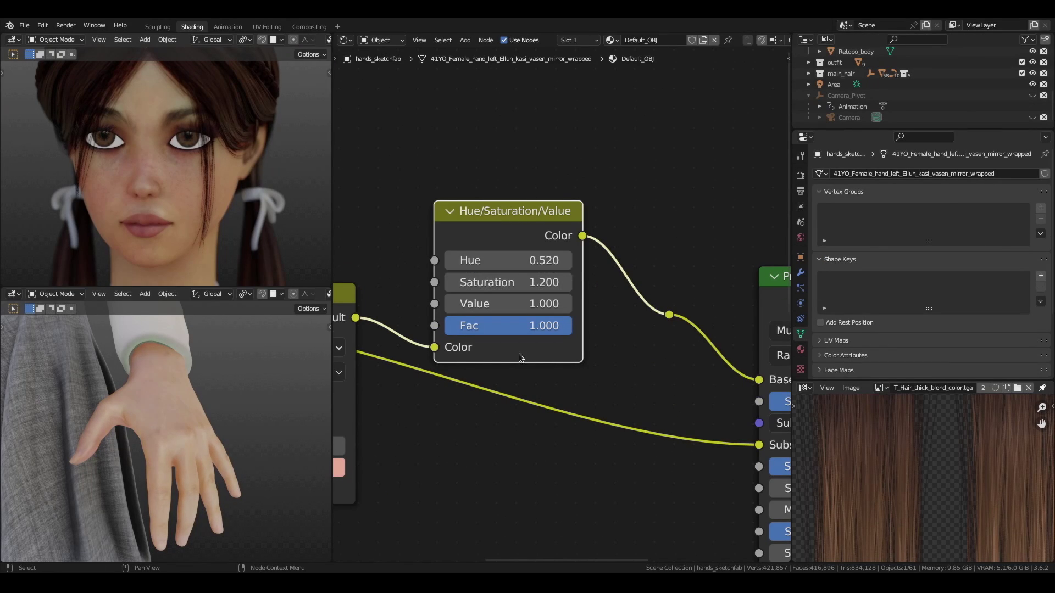
Set the hand material's hue to 0.530 and bring up its RGB Curves node
{"action": "scroll", "coordinate": [520, 358], "scroll_direction": "up", "scroll_amount": 1, "text": "shift"}
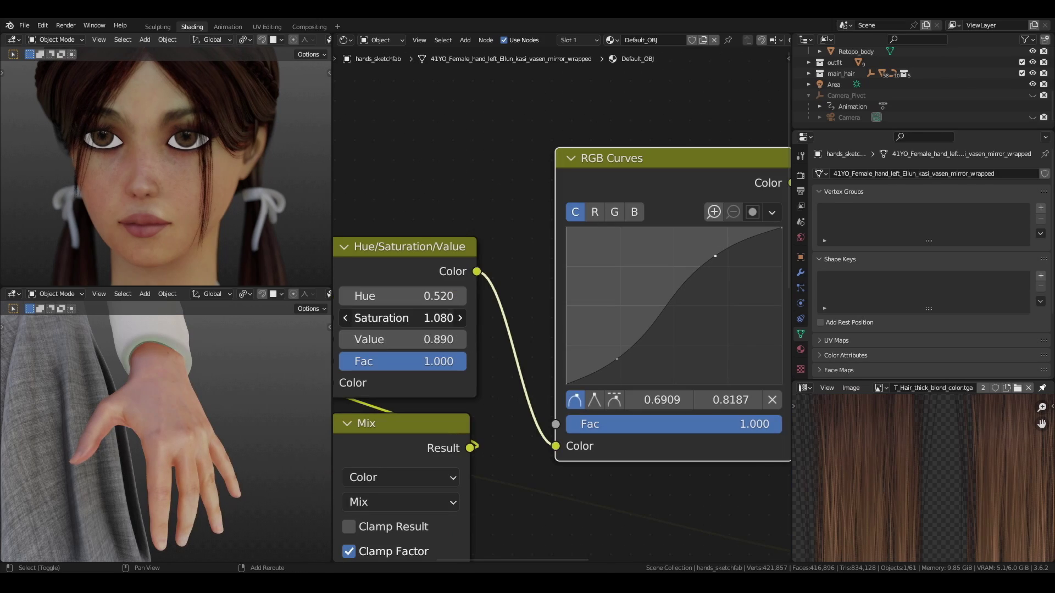
{"action": "left_click", "coordinate": [460, 296]}
{"action": "middle_click_drag", "start_coordinate": [557, 328], "coordinate": [481, 336]}
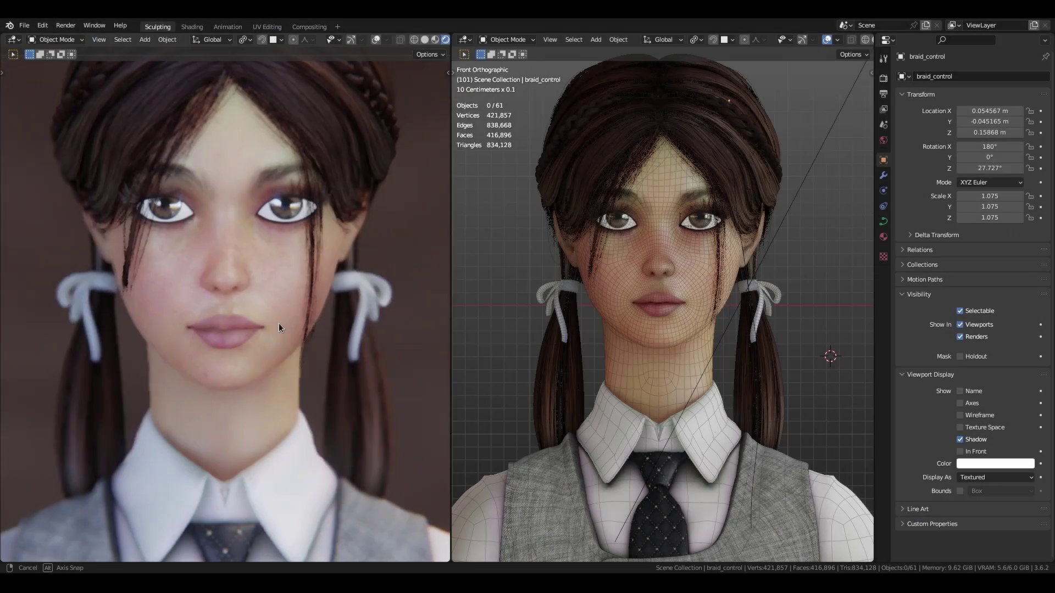
{"action": "mouse_move", "coordinate": [279, 323]}
{"action": "middle_mouse_down"}
{"action": "mouse_move", "coordinate": [296, 321]}
{"action": "mouse_move", "coordinate": [301, 285]}
{"action": "mouse_move", "coordinate": [287, 341]}
{"action": "middle_mouse_up"}
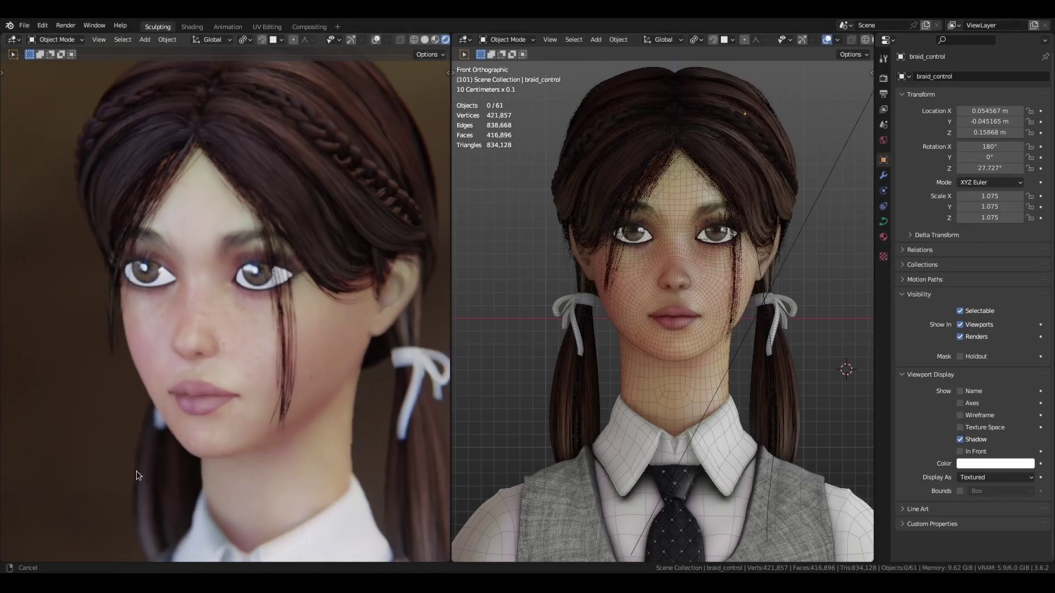